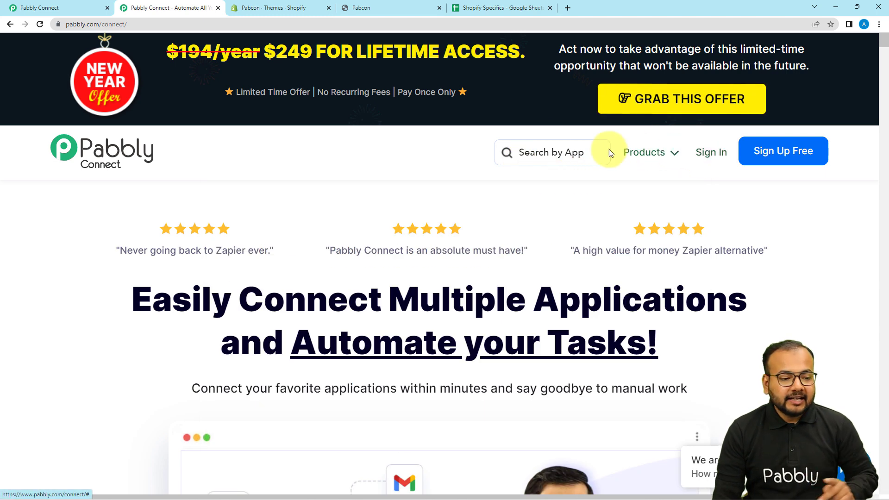
- Create a workflow named "Save Specific Shopify Data into Google Sheets" in the Pabbly Connect dashboard
left_click(80, 8)
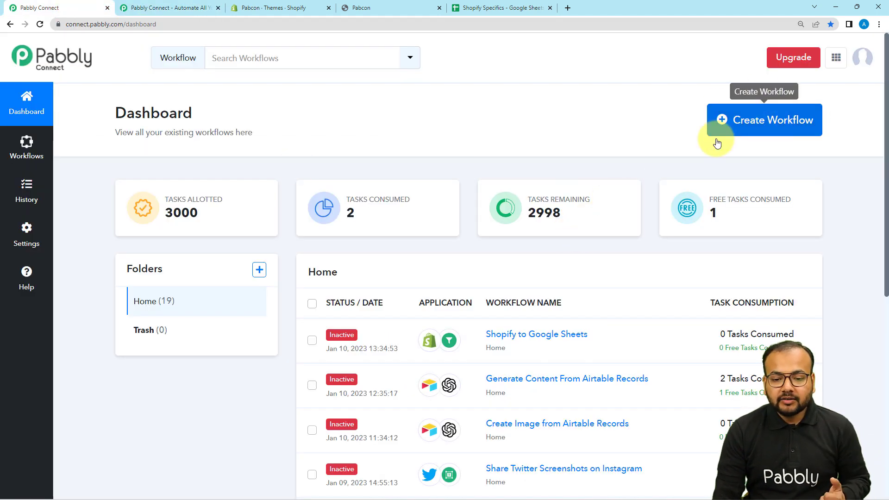
left_click(745, 121)
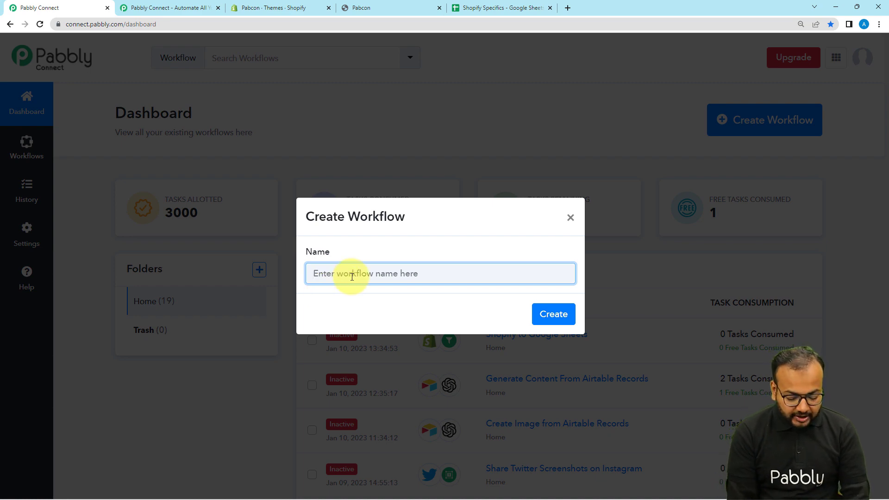
type("Save Specific Shopify Data into Google Sheets")
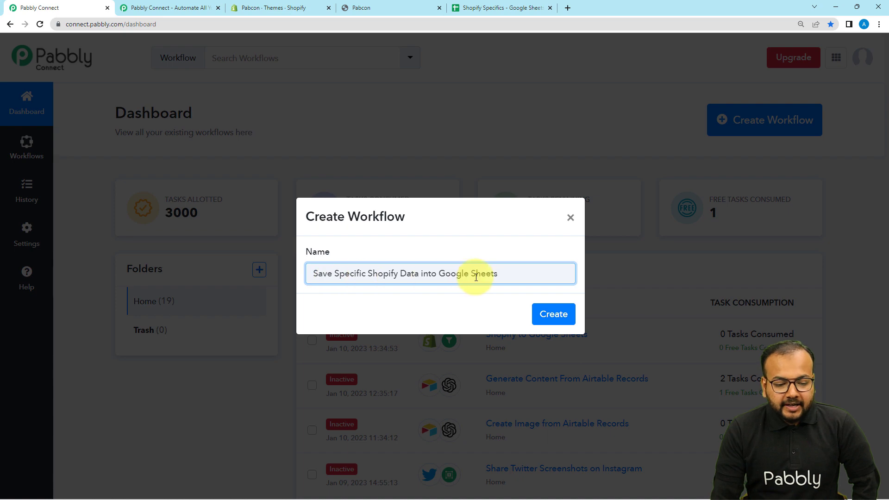
left_click(556, 315)
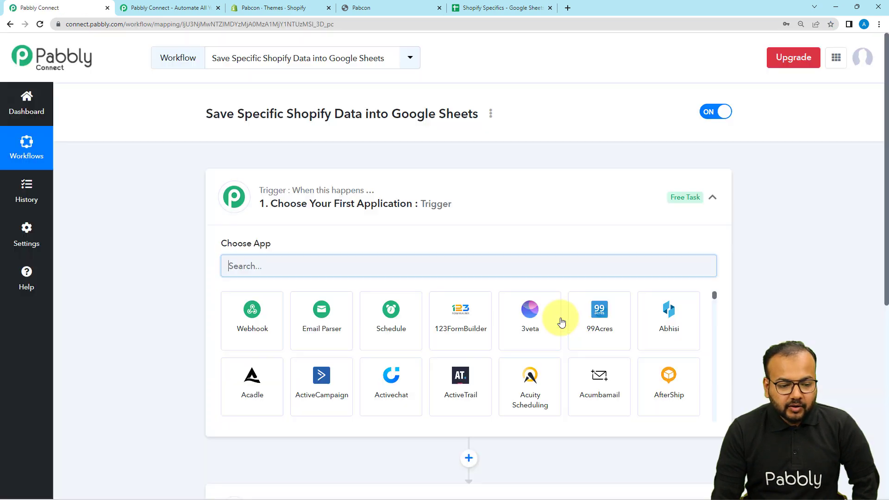
- Choose Shopify as the trigger application of the workflow
left_click(545, 200)
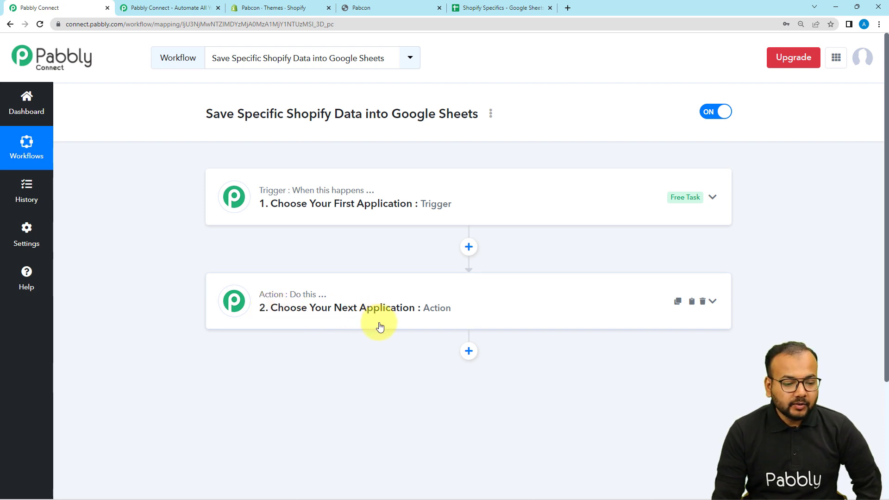
left_click(309, 203)
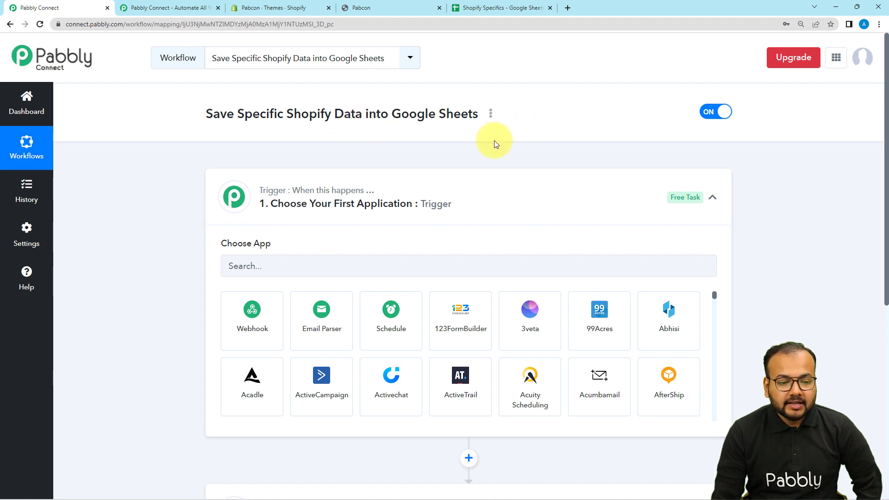
scroll(175, 225, "down", 1)
left_click(304, 226)
type("shop")
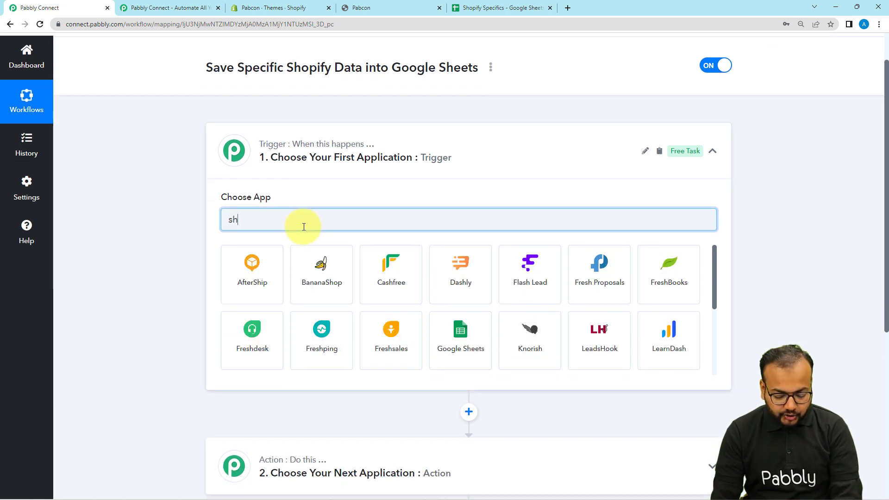
left_click(391, 271)
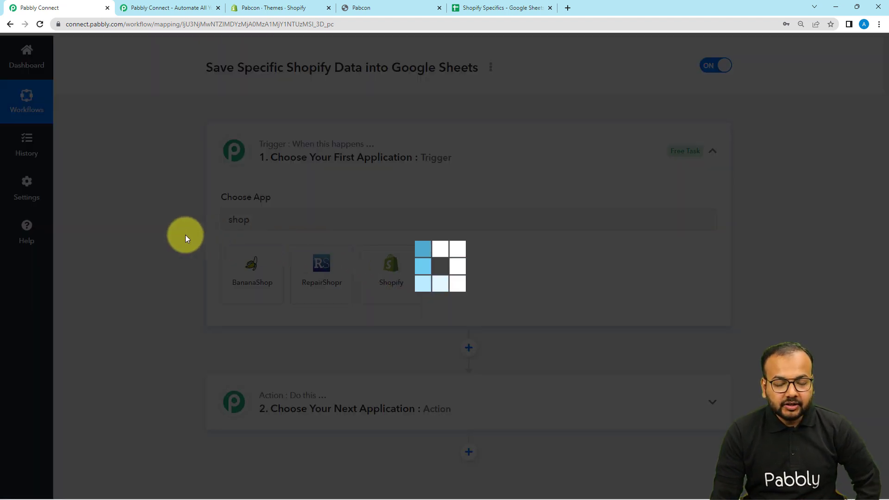
- Set the Shopify trigger event to New Order
scroll(185, 235, "down", 3)
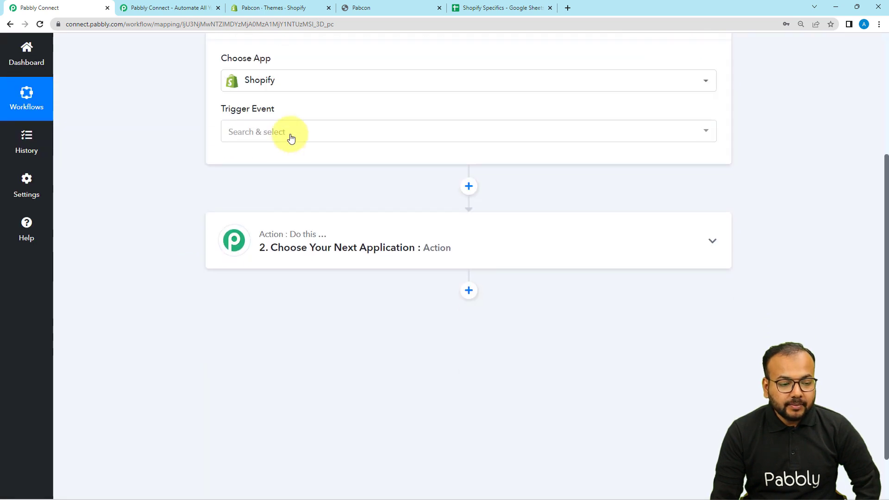
left_click(289, 133)
scroll(266, 303, "down", 2)
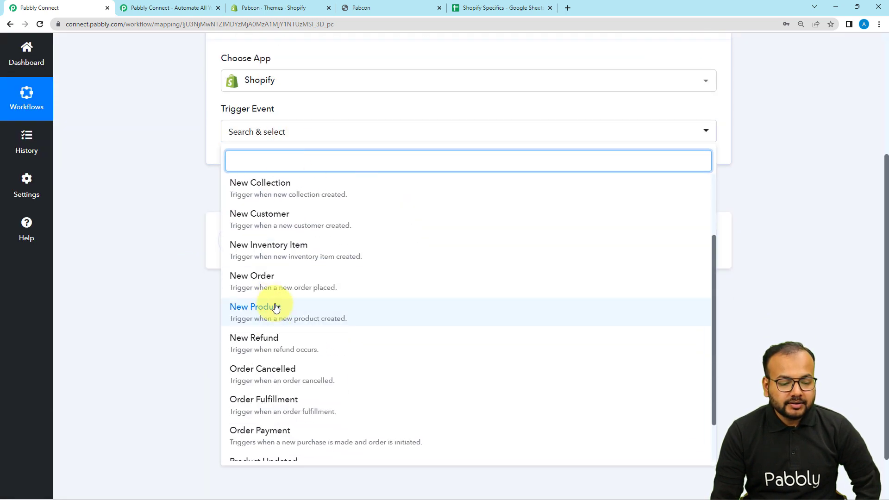
left_click(247, 277)
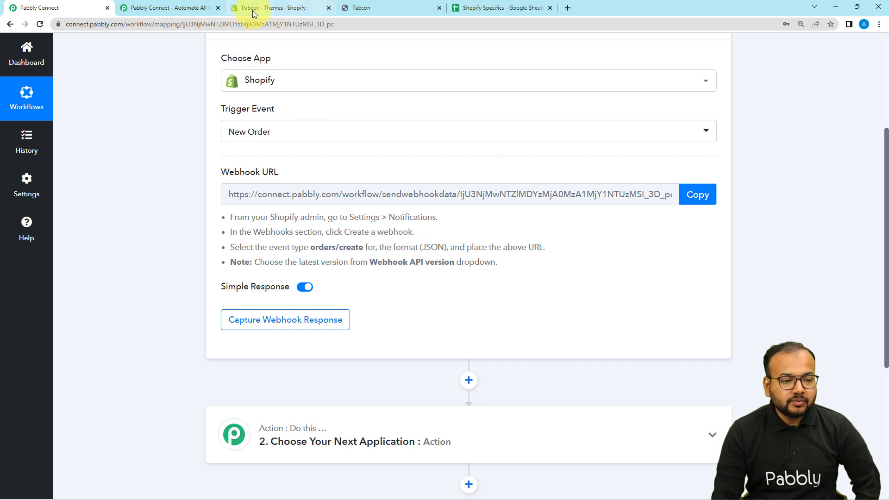
- Switch to the Shopify admin and open the store's Notifications settings
left_click(300, 10)
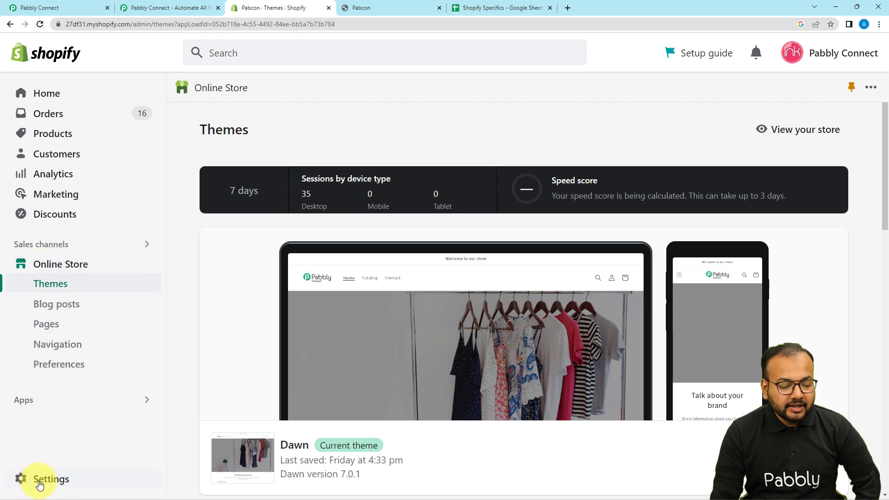
left_click(61, 484)
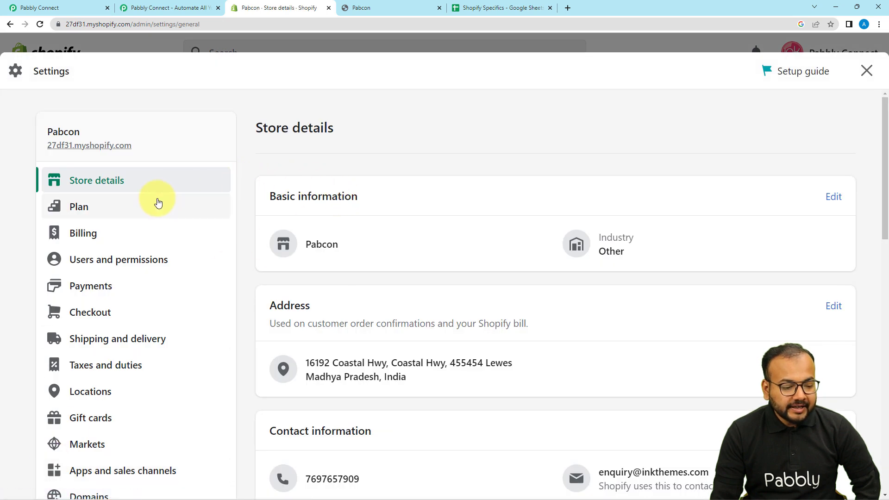
scroll(158, 203, "down", 1)
scroll(158, 203, "down", 6)
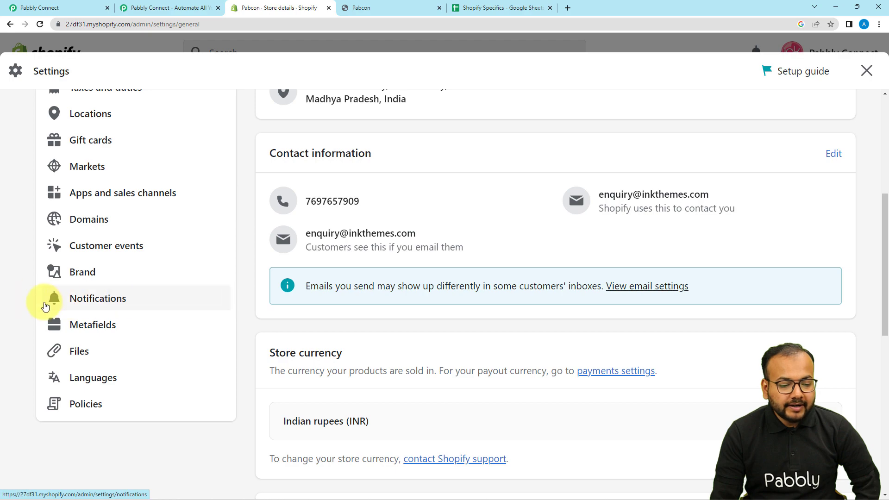
left_click(91, 300)
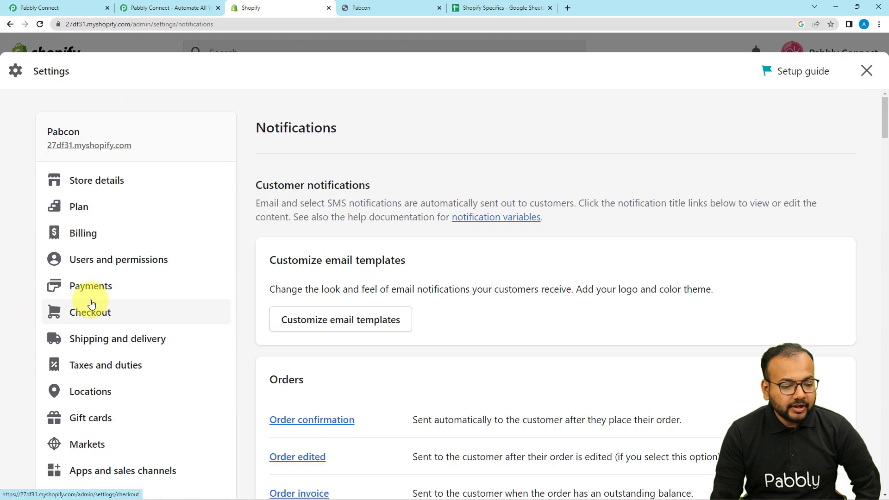
- Start a new webhook in the notification settings and set its event to Order creation
scroll(388, 238, "down", 4)
scroll(387, 238, "down", 20)
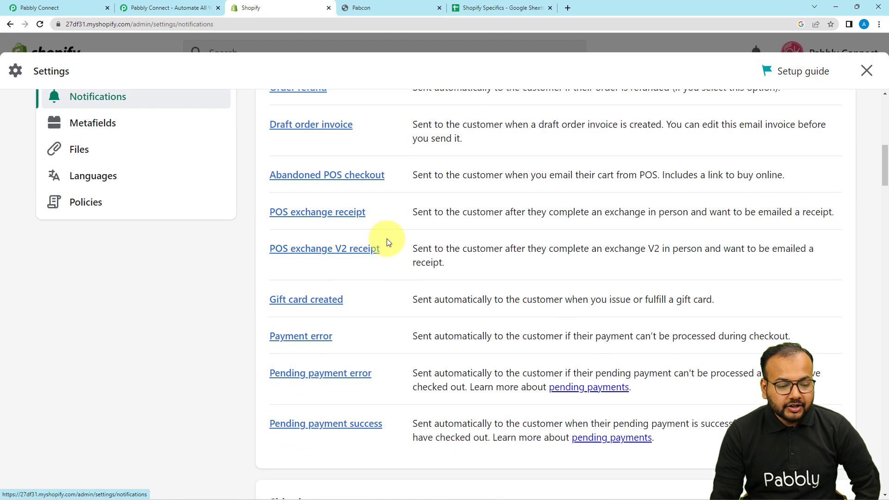
scroll(387, 238, "down", 16)
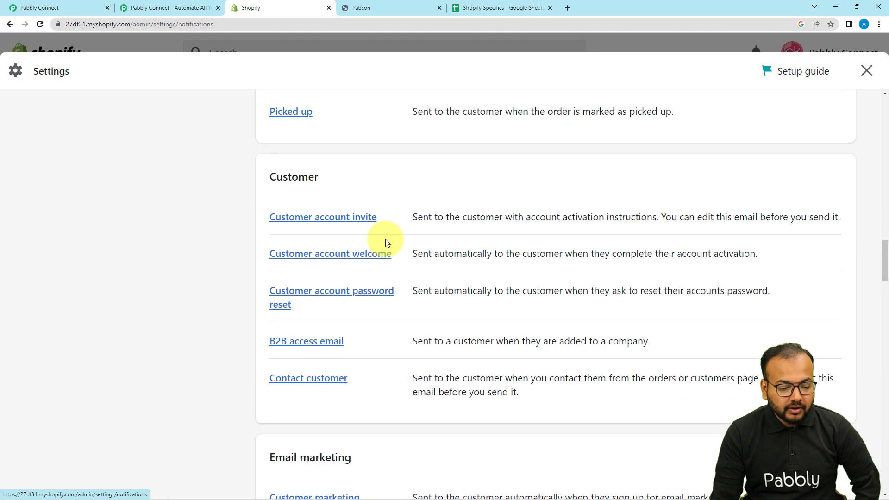
scroll(383, 244, "down", 18)
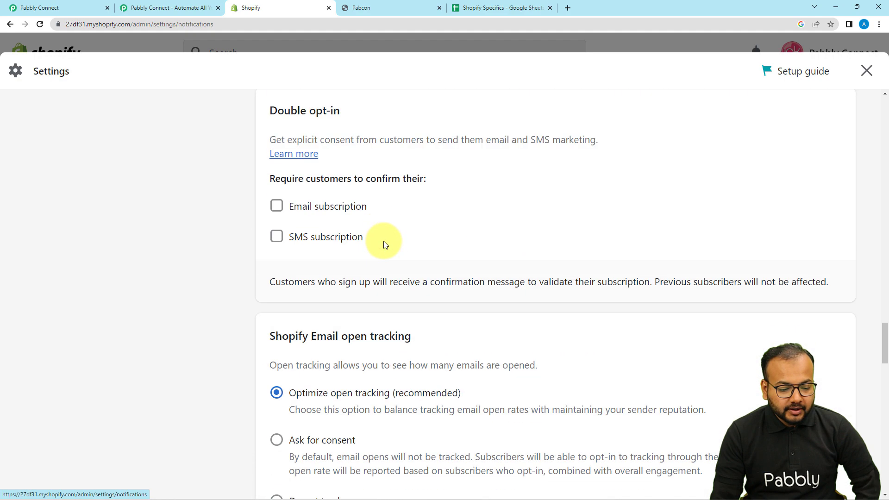
scroll(385, 244, "down", 5)
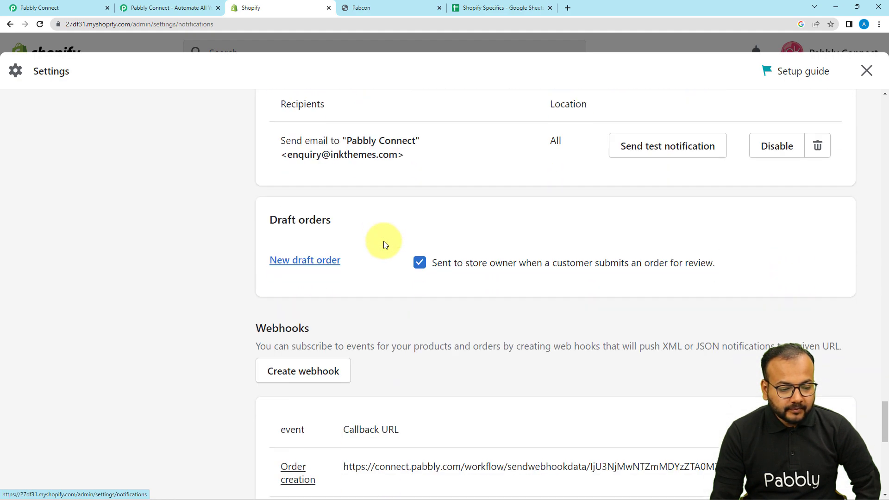
scroll(273, 273, "down", 3)
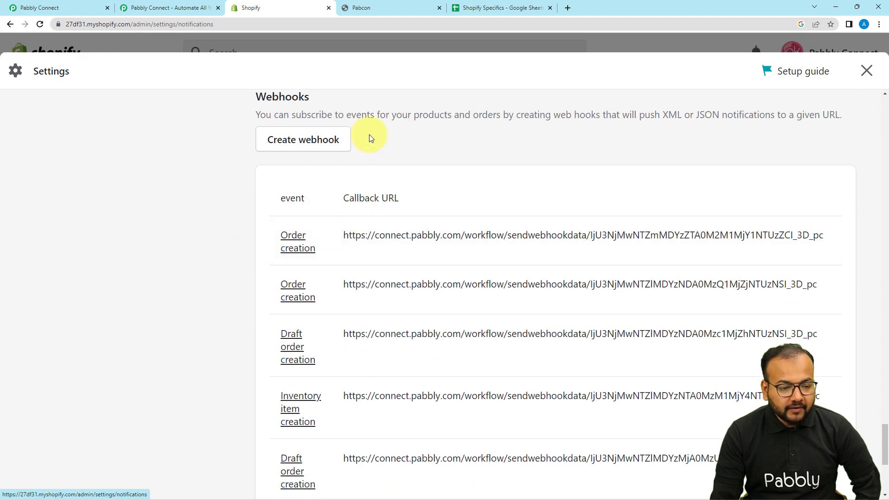
left_click(310, 142)
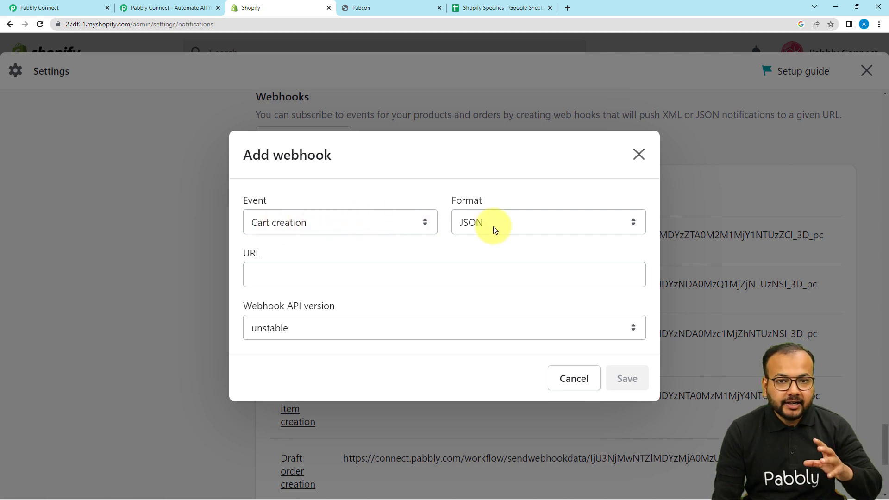
left_click(416, 224)
scroll(329, 319, "down", 5)
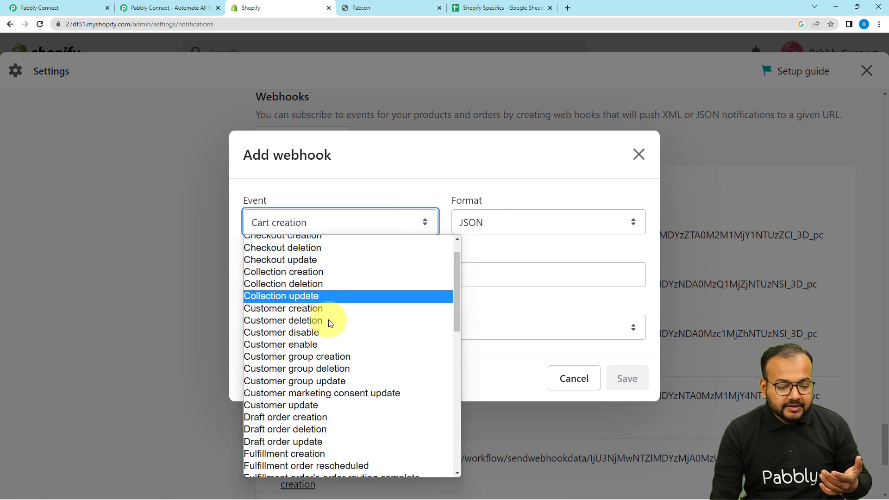
scroll(330, 323, "down", 3)
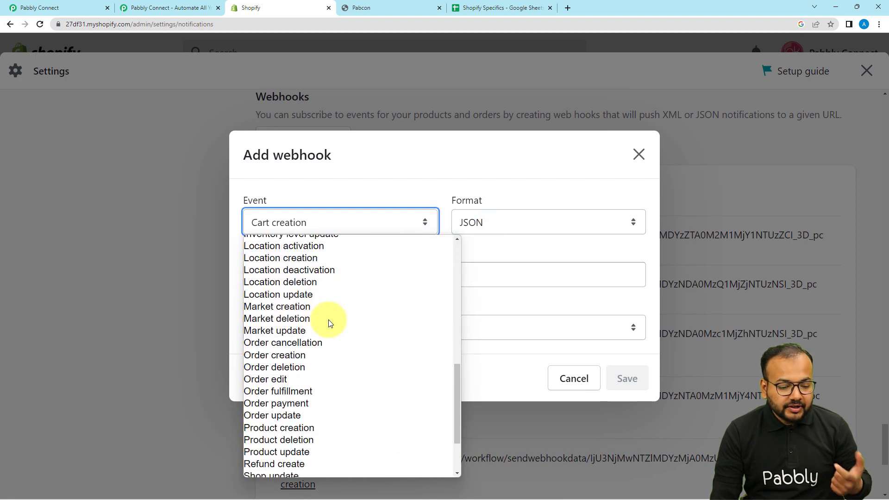
left_click(281, 359)
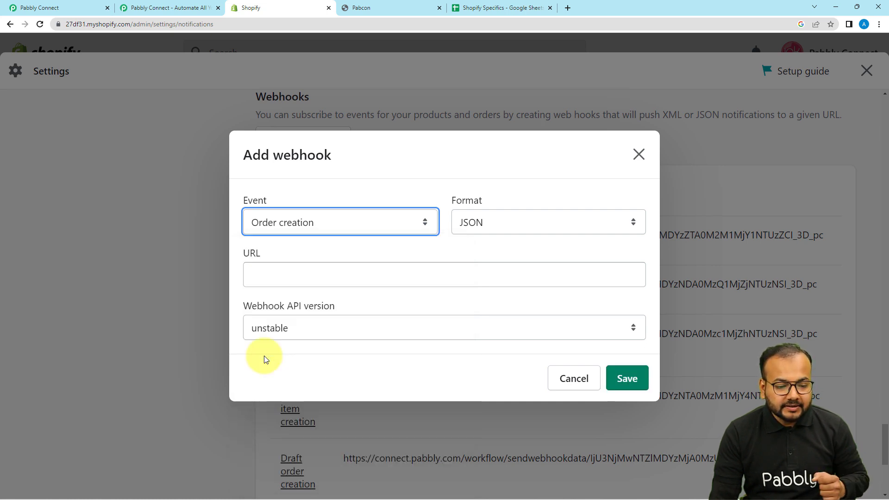
left_click(420, 252)
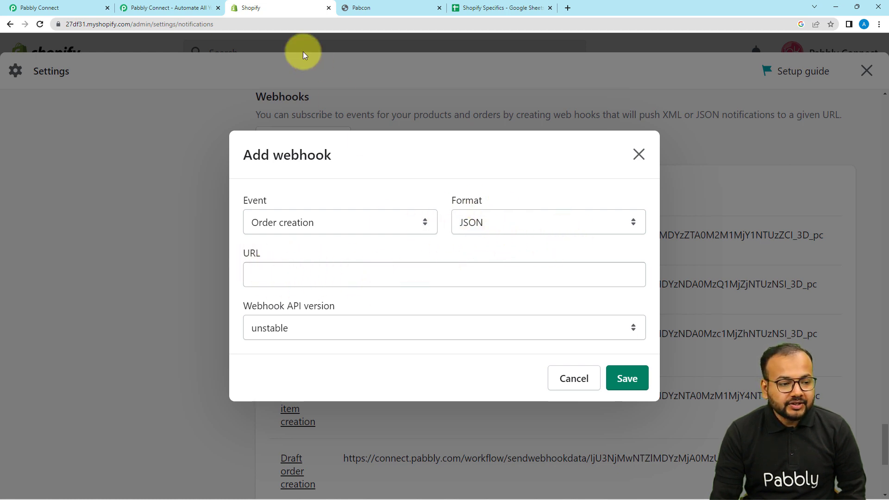
- Copy the trigger's webhook URL from Pabbly Connect and paste it as the URL of the new Shopify webhook
left_click(82, 8)
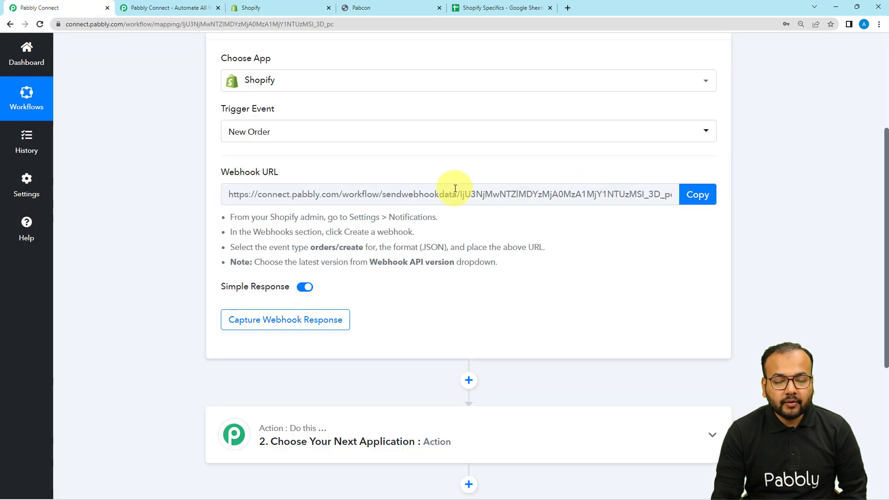
left_click(707, 196)
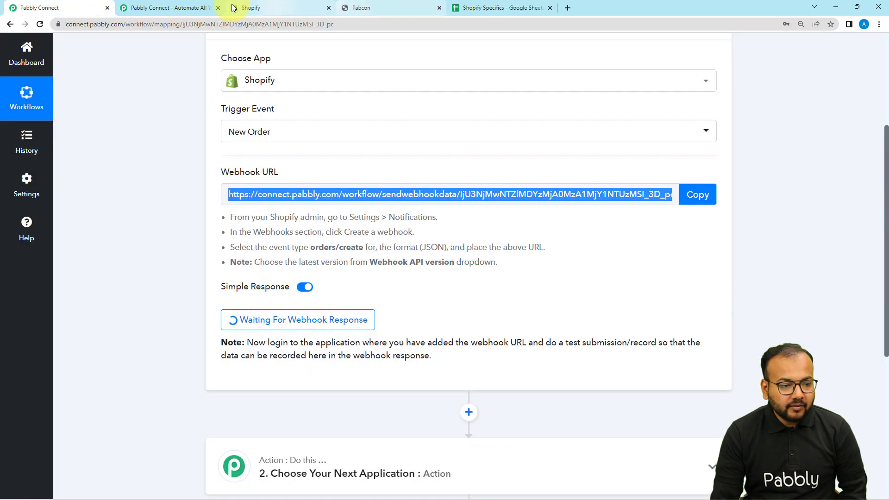
left_click(250, 8)
right_click(301, 278)
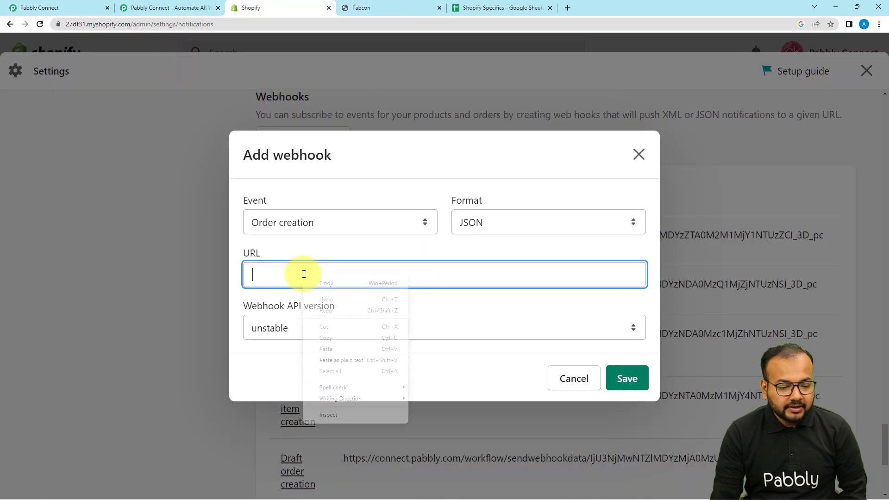
left_click(333, 351)
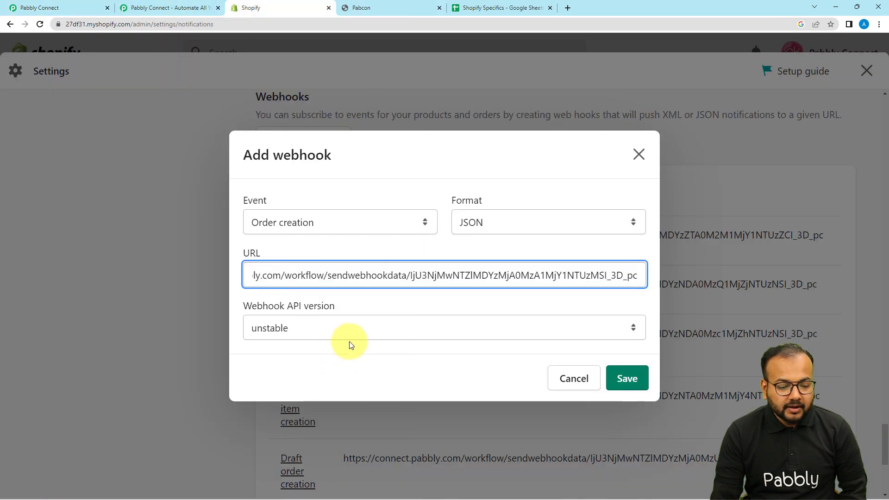
- Set the webhook API version to 2023-01 (Latest) and save the webhook
left_click(318, 331)
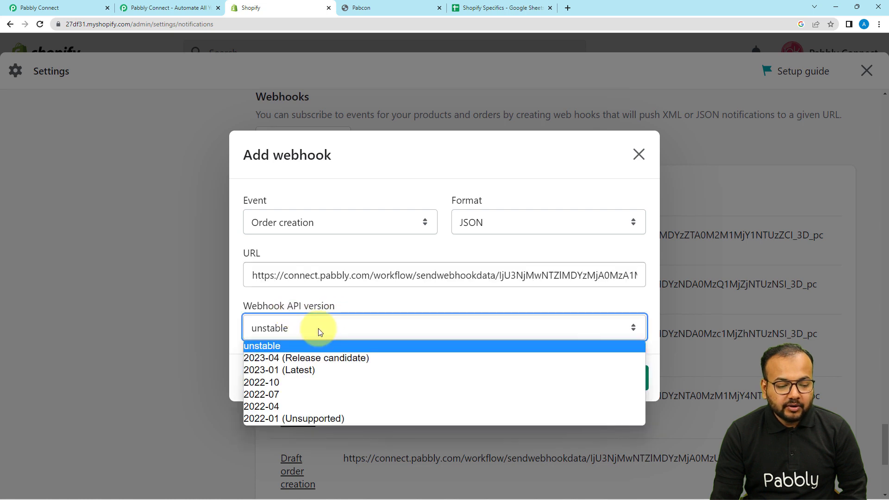
left_click(300, 371)
left_click(301, 373)
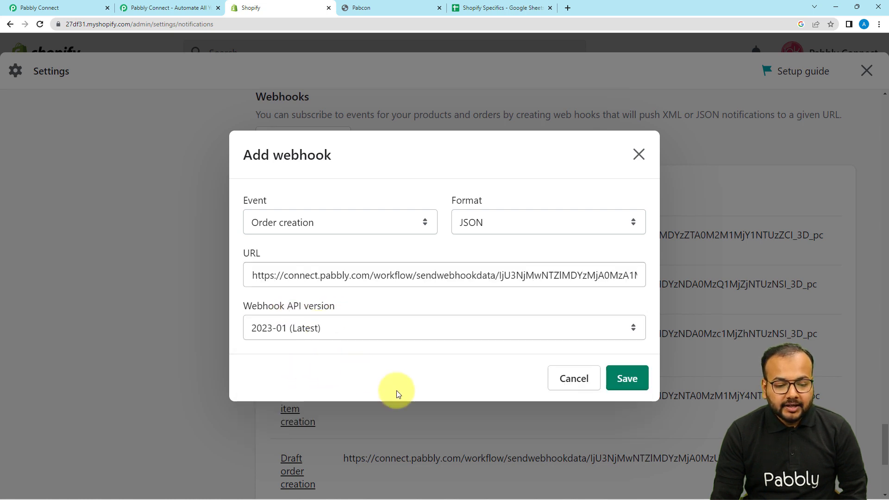
left_click(621, 386)
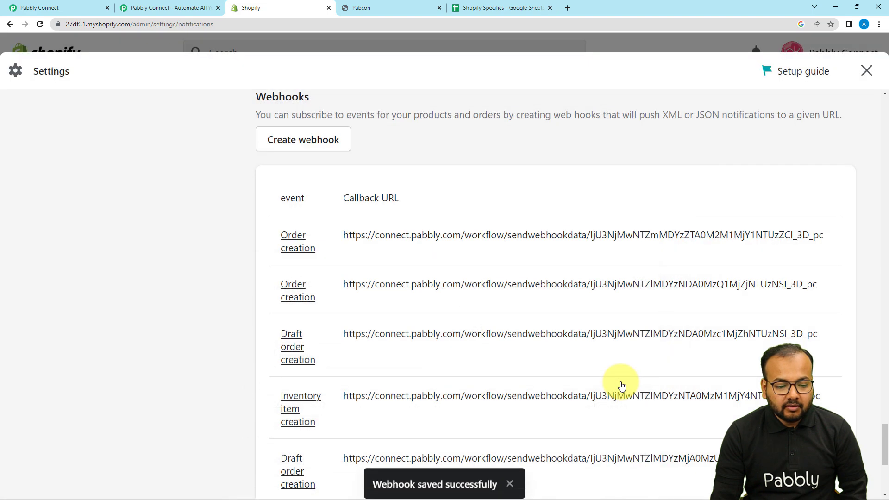
- Return to the Pabbly Connect workflow and check the webhook response status of the Shopify trigger
scroll(476, 378, "up", 3)
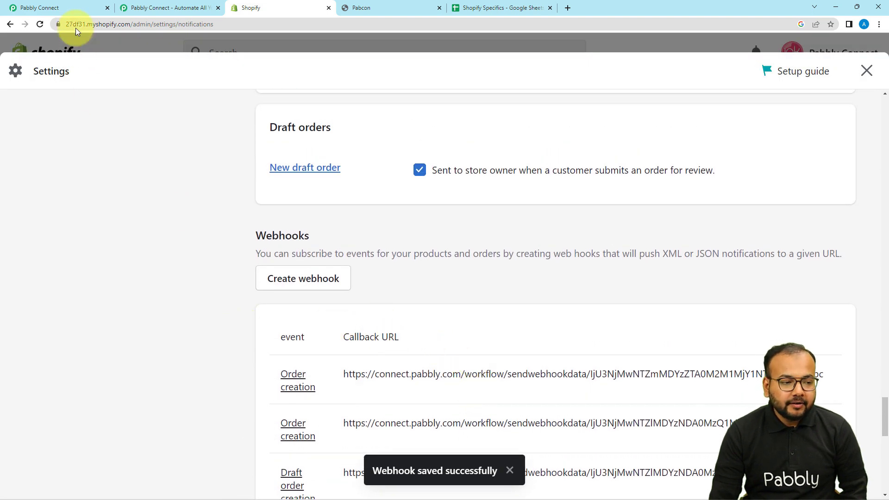
left_click(79, 10)
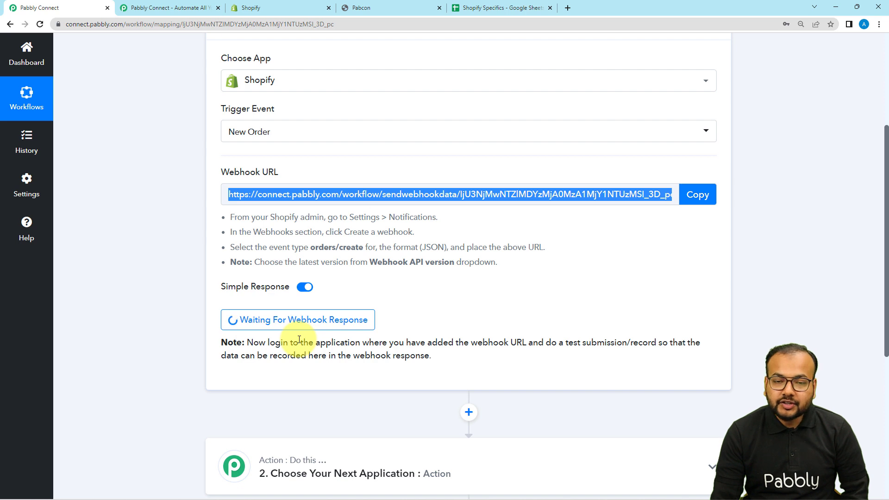
scroll(299, 339, "down", 2)
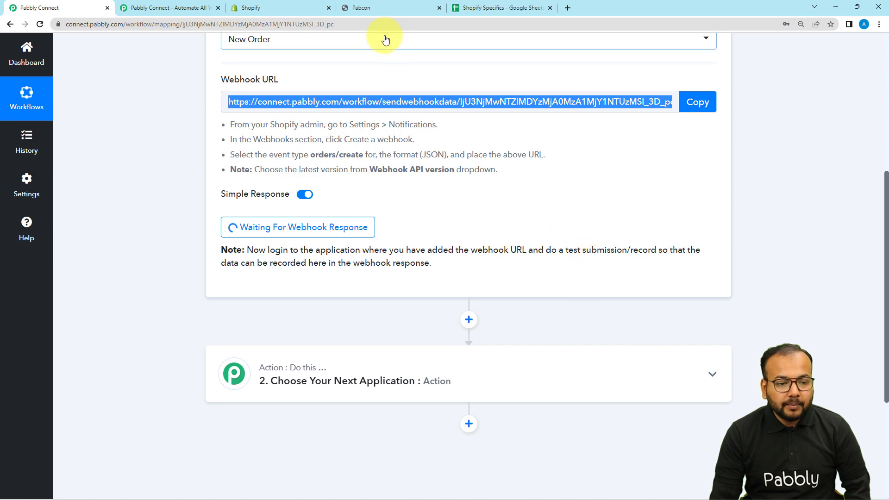
- Switch to the Pabcon store, open the Center Table product from the catalog and proceed to its checkout
left_click(376, 9)
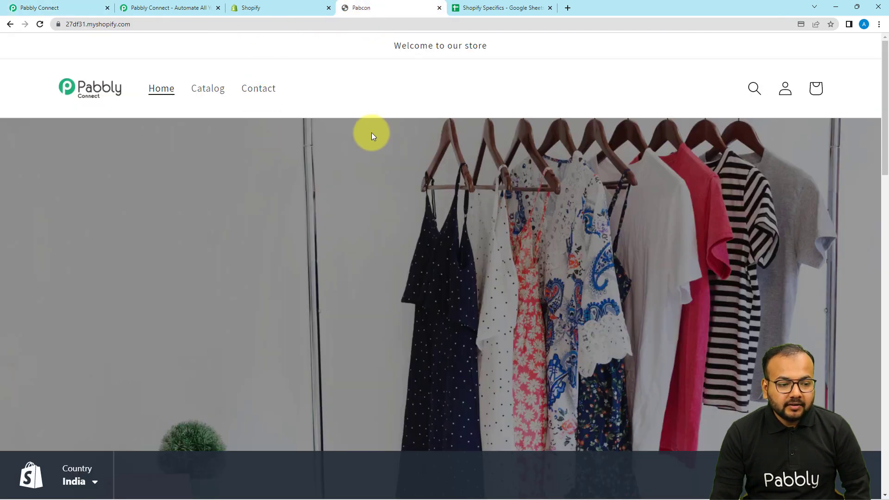
left_click(208, 88)
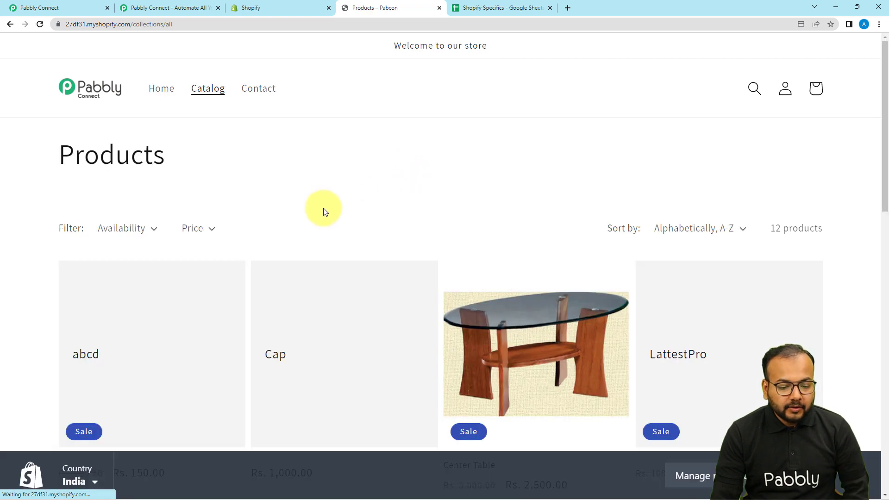
scroll(323, 244, "down", 2)
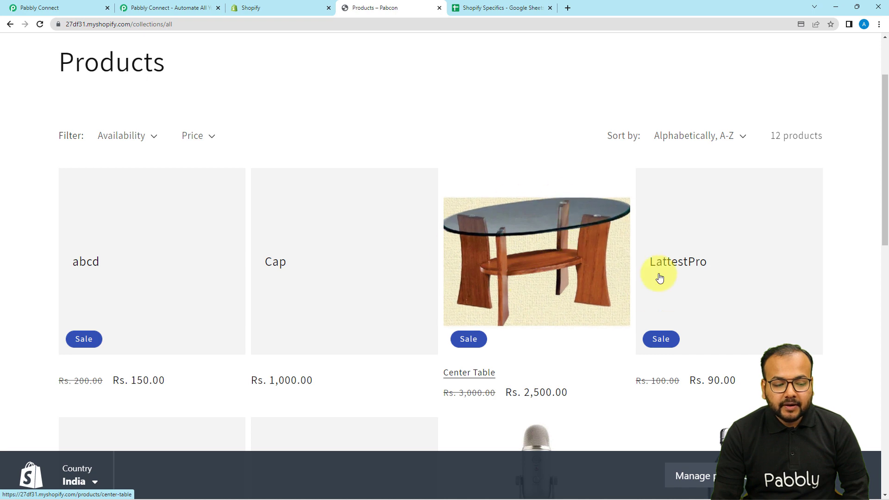
left_click(523, 346)
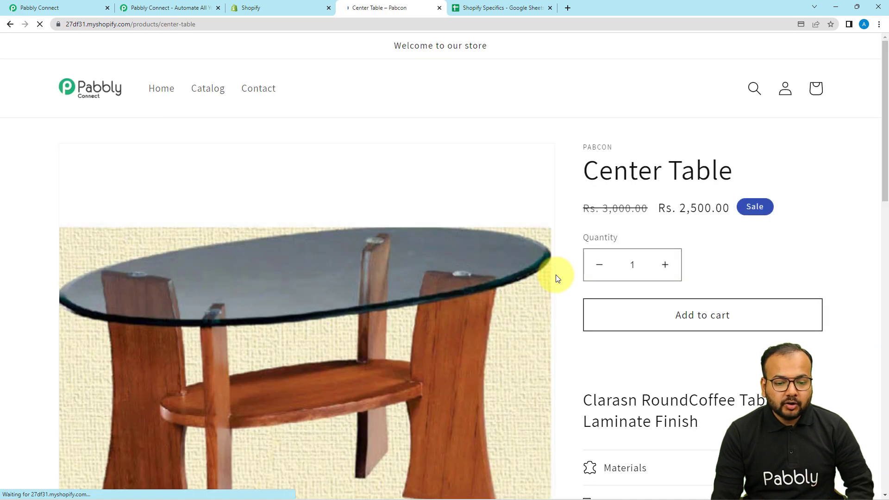
scroll(557, 278, "down", 2)
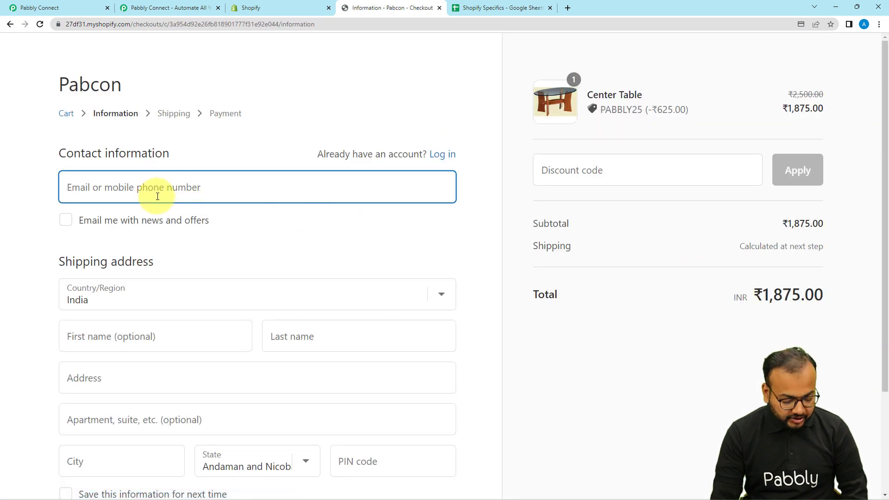
- Fill in the checkout's contact e-mail and shipping address from the saved autofill entry, and continue with Standard shipping to payment
type("dumm")
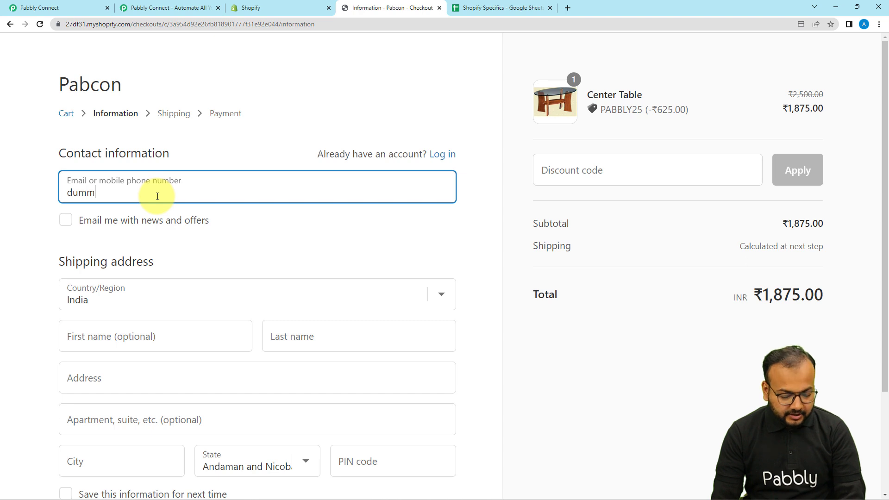
type("y")
key("Down")
key("Return")
scroll(50, 354, "down", 3)
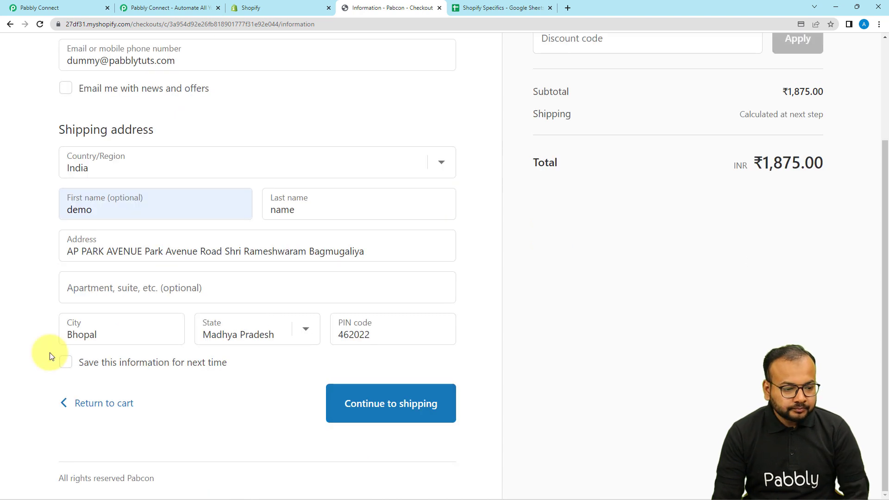
scroll(50, 354, "up", 1)
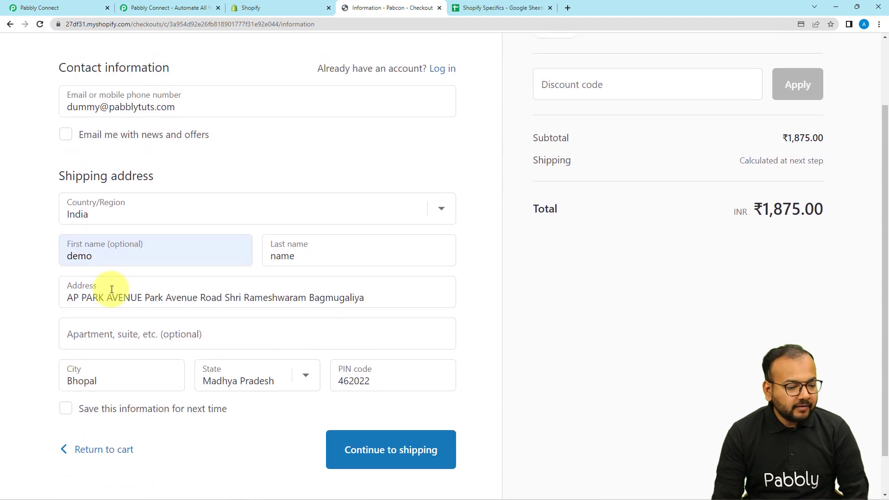
left_click(71, 256)
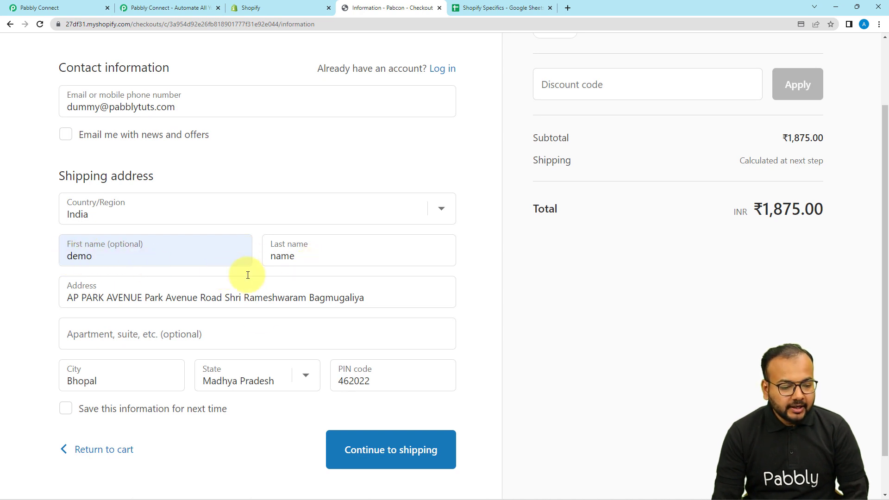
left_click(356, 453)
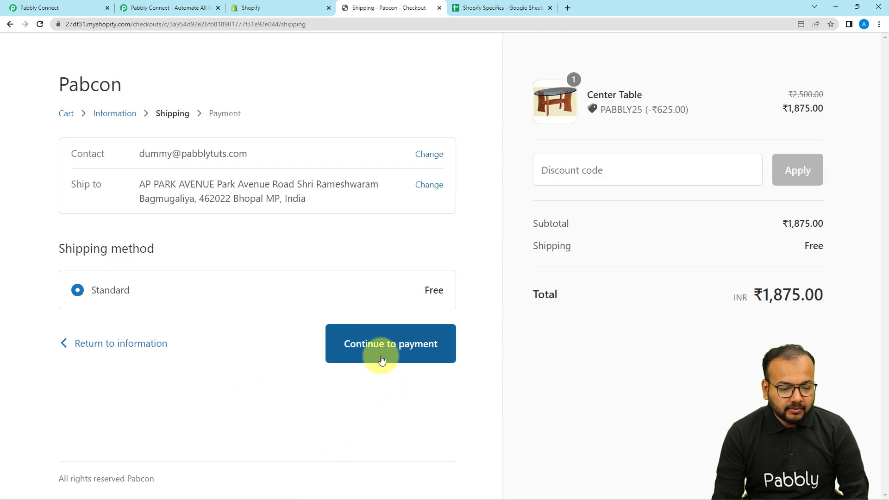
left_click(381, 360)
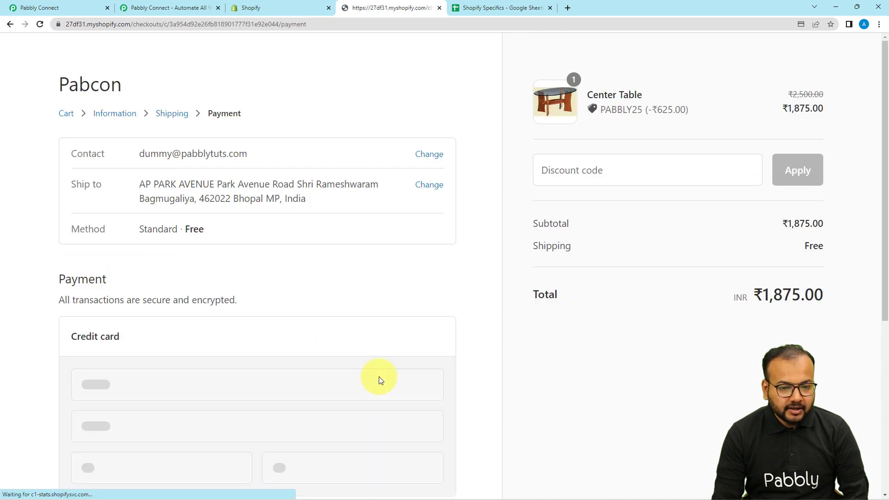
- Fill in the credit card payment form with the test card number, name on card, expiration date and security code
scroll(297, 333, "down", 1)
scroll(279, 324, "down", 2)
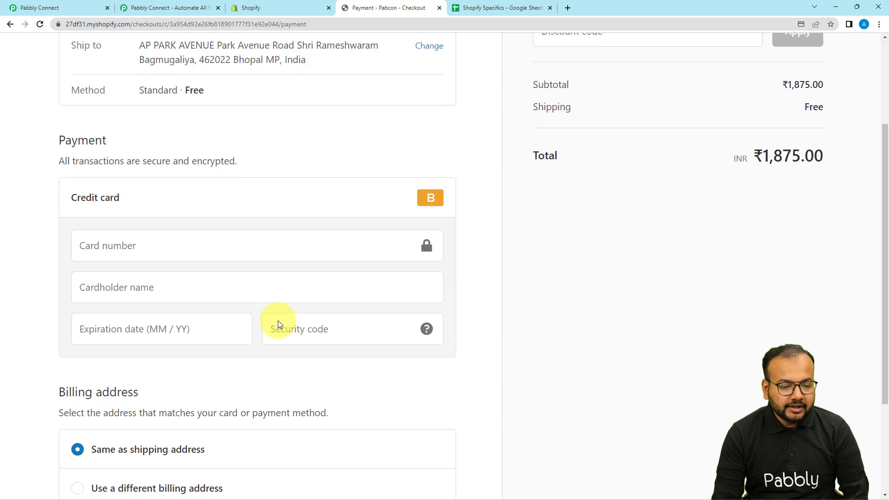
left_click(180, 251)
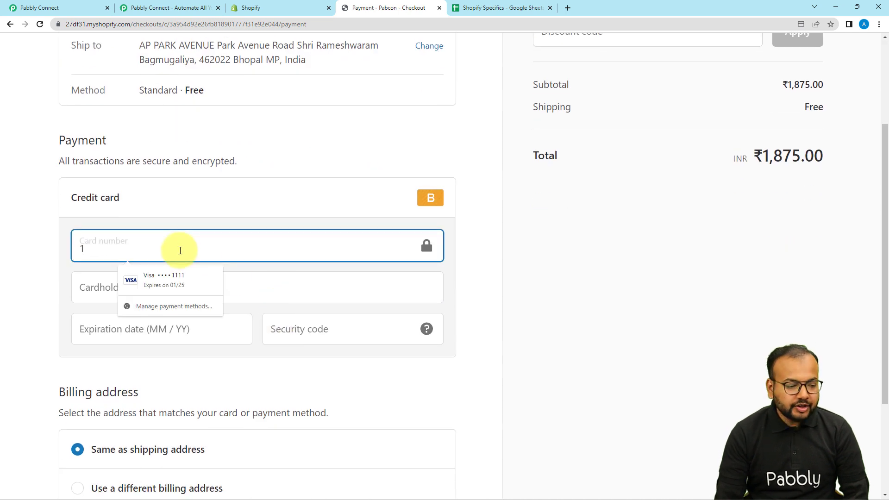
left_click(146, 288)
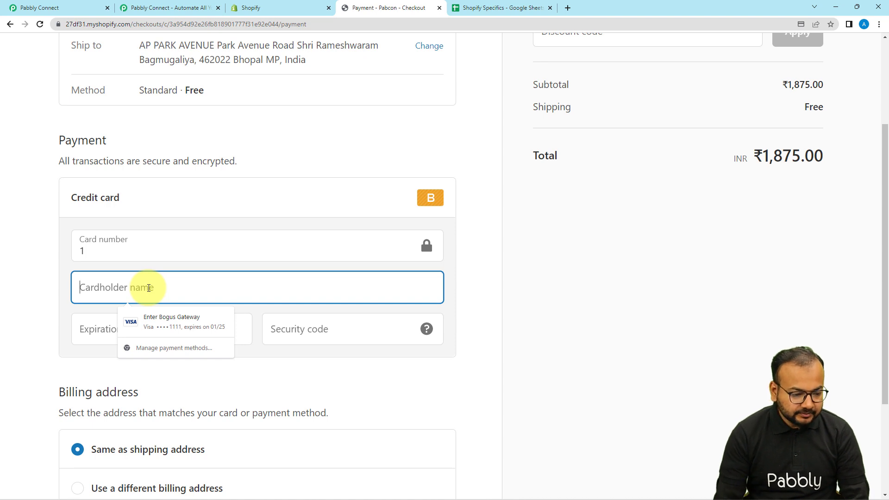
left_click(201, 319)
left_click_drag(166, 251, 82, 253)
type("1")
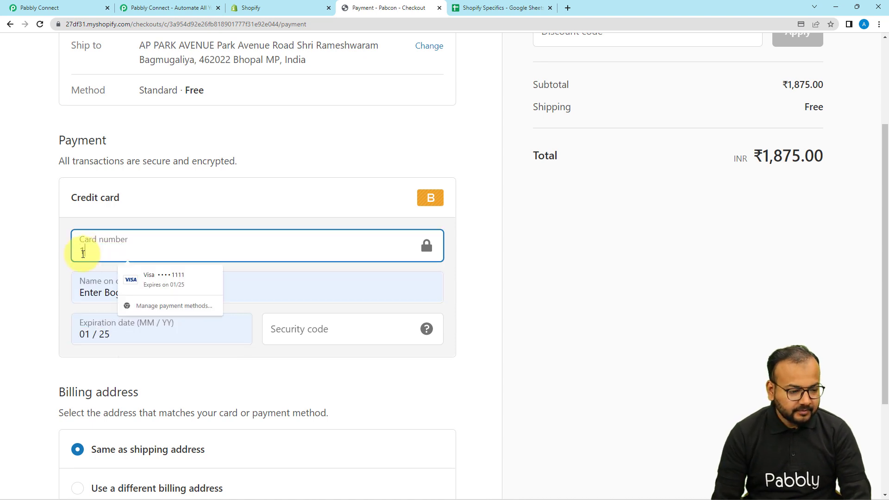
left_click(274, 325)
left_click(324, 329)
type("111")
left_click(364, 384)
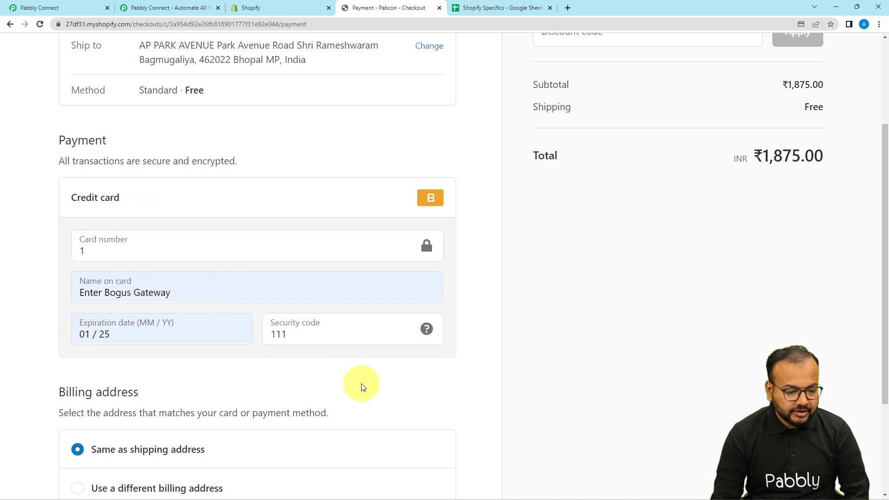
- Submit the payment to place the test order, keeping the billing address the same as the shipping address
scroll(362, 387, "down", 2)
scroll(370, 398, "down", 1)
left_click(440, 402)
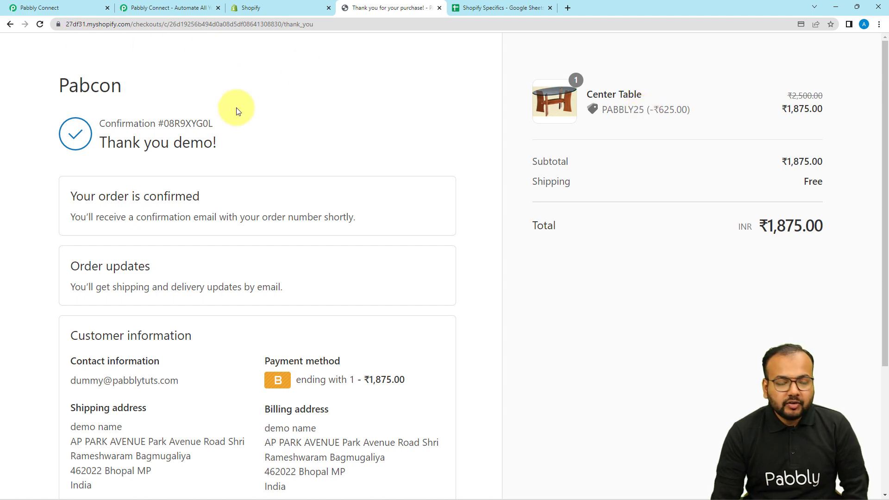
- Return to the Pabbly Connect workflow and examine the order's price, shipping address, payment and line item fields in the trigger's webhook response
left_click(62, 10)
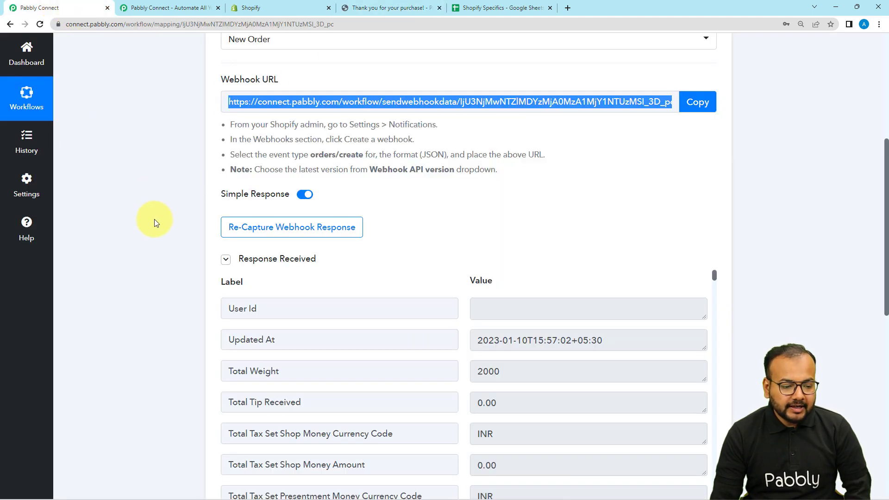
scroll(154, 219, "down", 2)
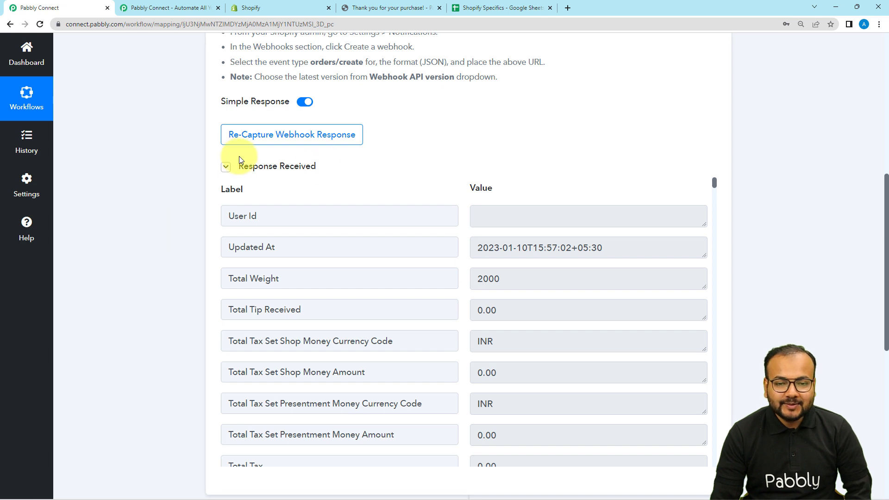
scroll(353, 304, "up", 2)
scroll(353, 303, "down", 2)
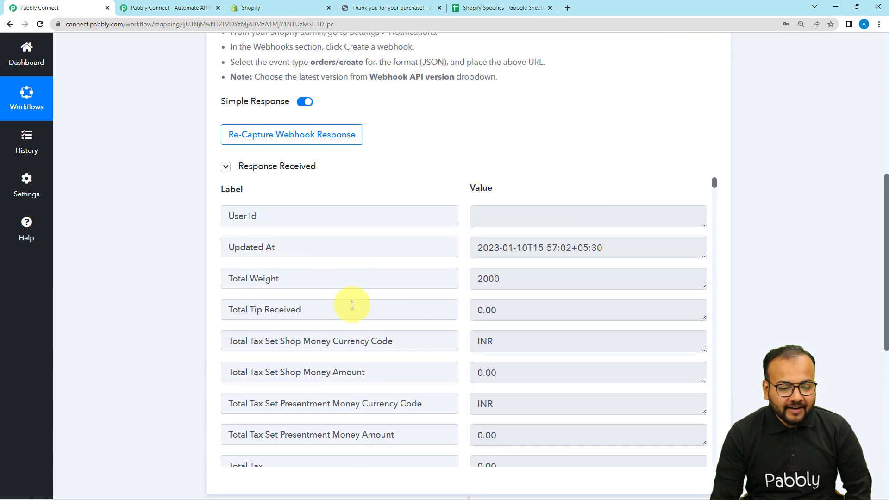
scroll(309, 267, "down", 1)
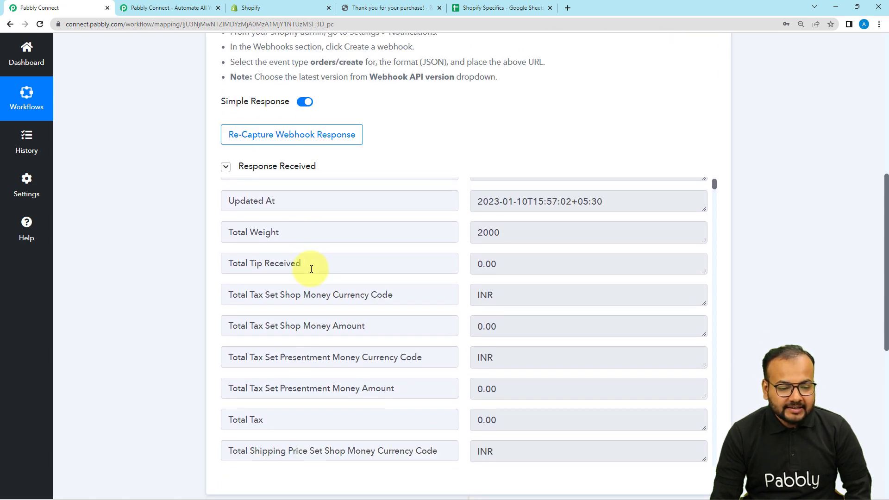
scroll(312, 269, "down", 2)
scroll(361, 236, "down", 7)
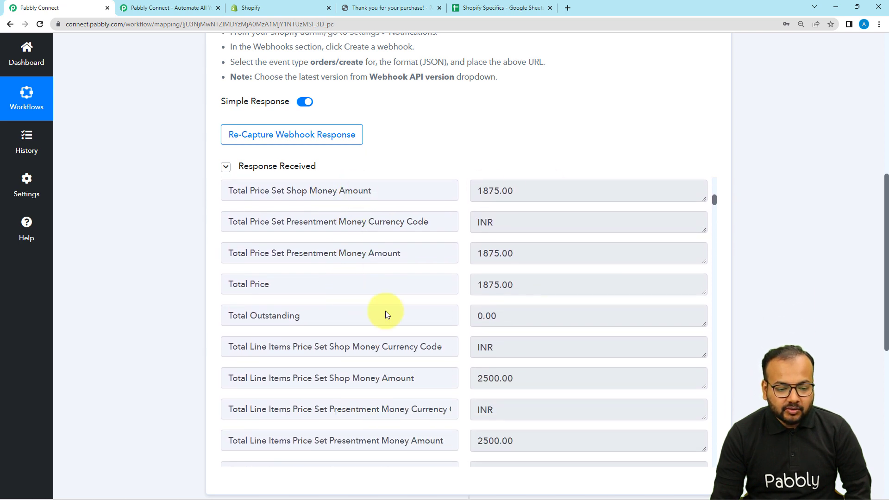
scroll(385, 311, "down", 12)
scroll(378, 314, "down", 10)
scroll(378, 314, "down", 2)
scroll(377, 313, "up", 2)
scroll(376, 313, "down", 3)
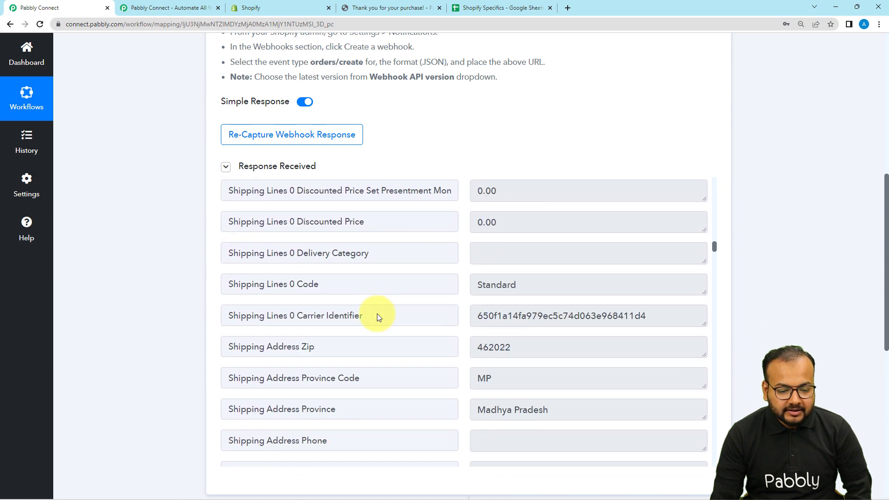
scroll(377, 315, "down", 1)
scroll(377, 313, "down", 3)
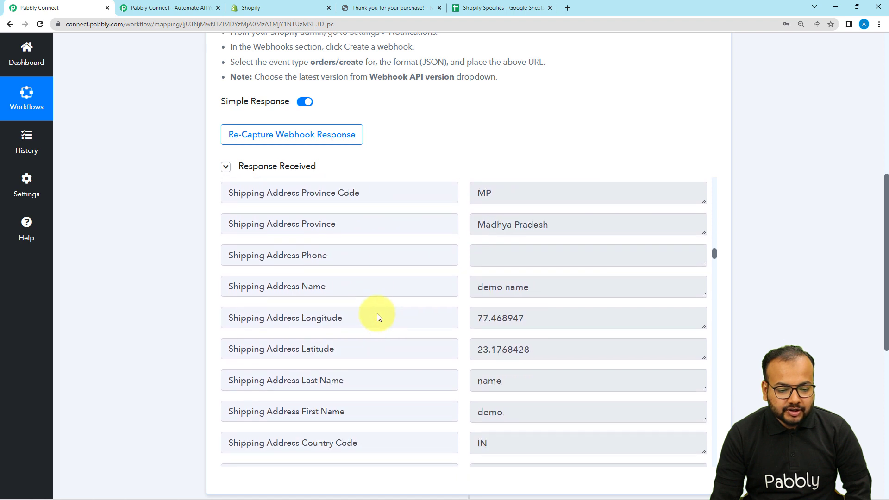
scroll(408, 301, "down", 9)
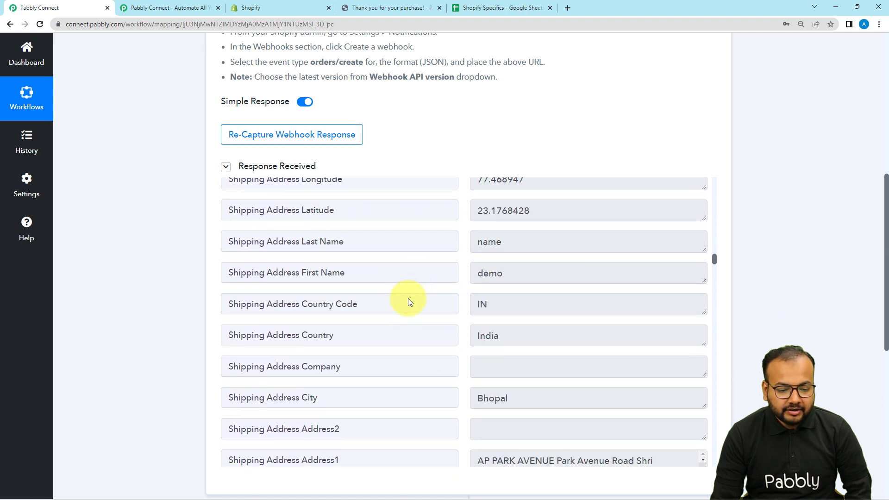
scroll(407, 298, "down", 8)
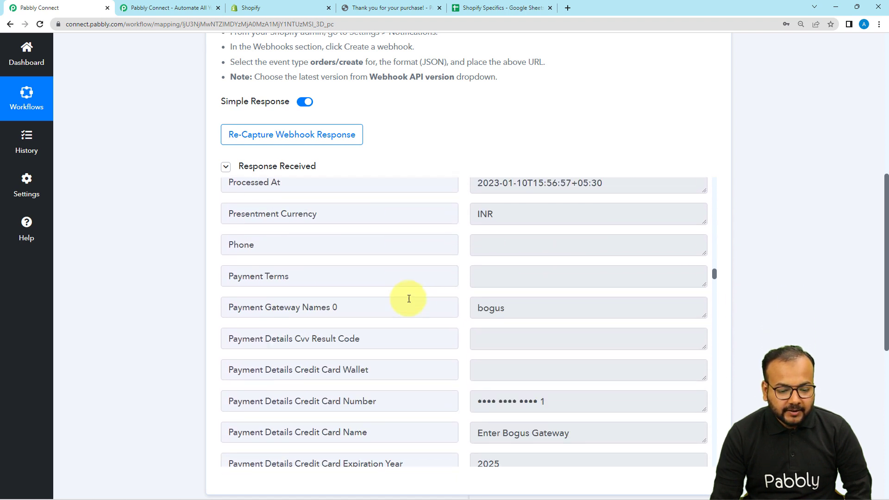
scroll(408, 298, "down", 7)
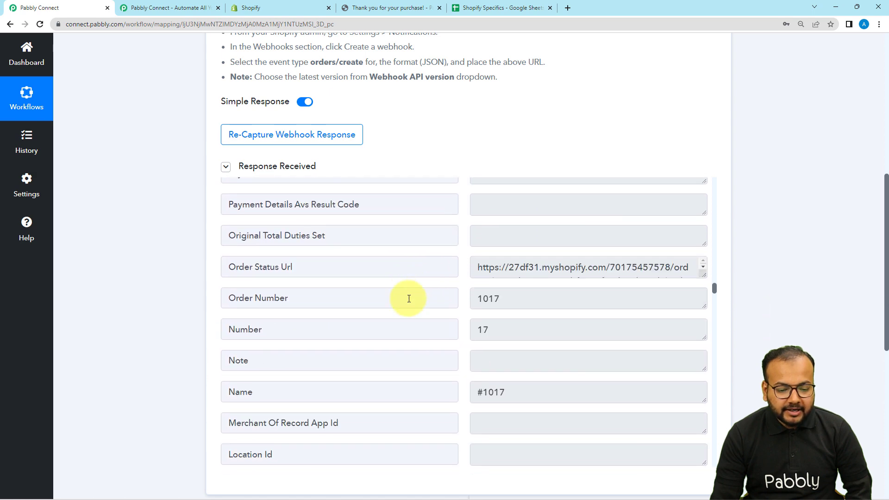
scroll(407, 302, "down", 11)
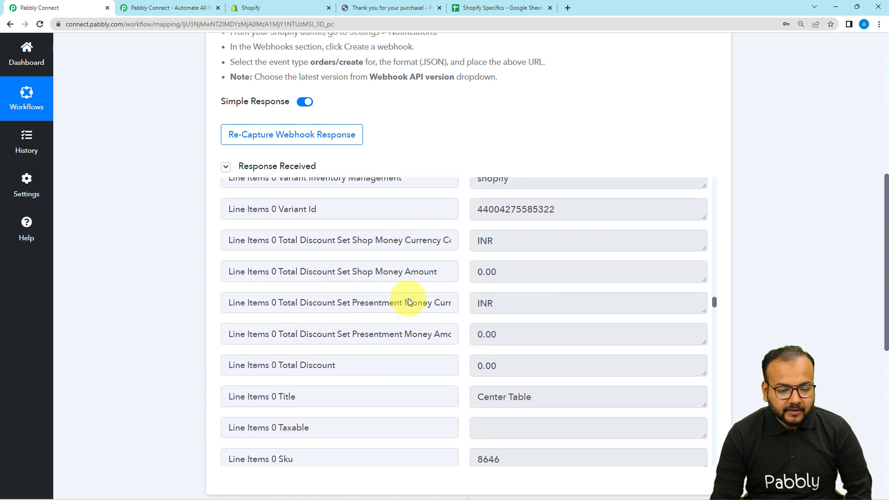
scroll(409, 301, "up", 2)
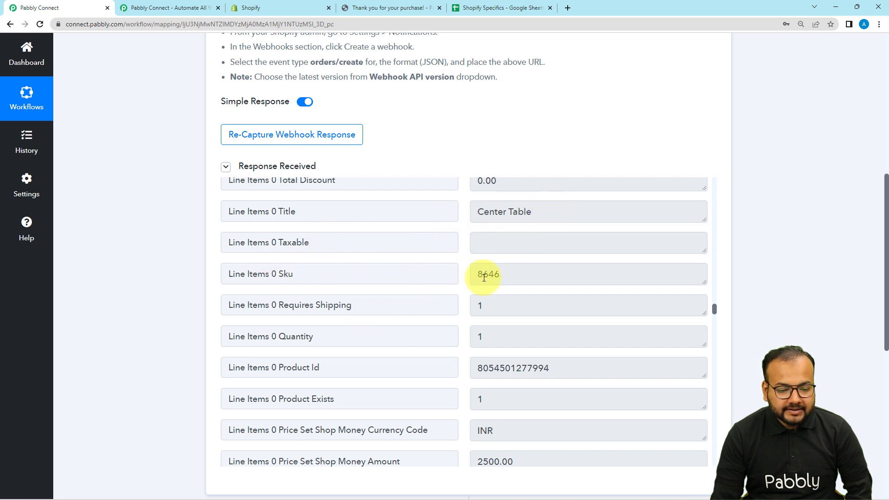
scroll(329, 343, "down", 1)
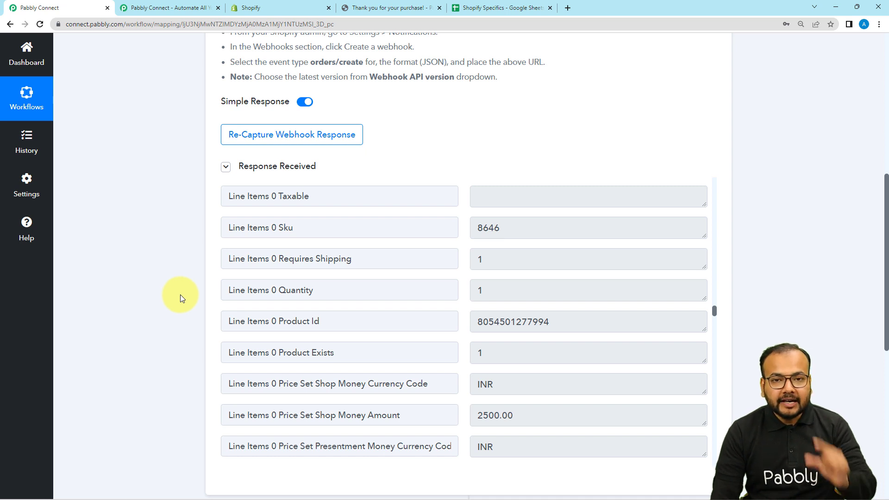
scroll(194, 299, "down", 1)
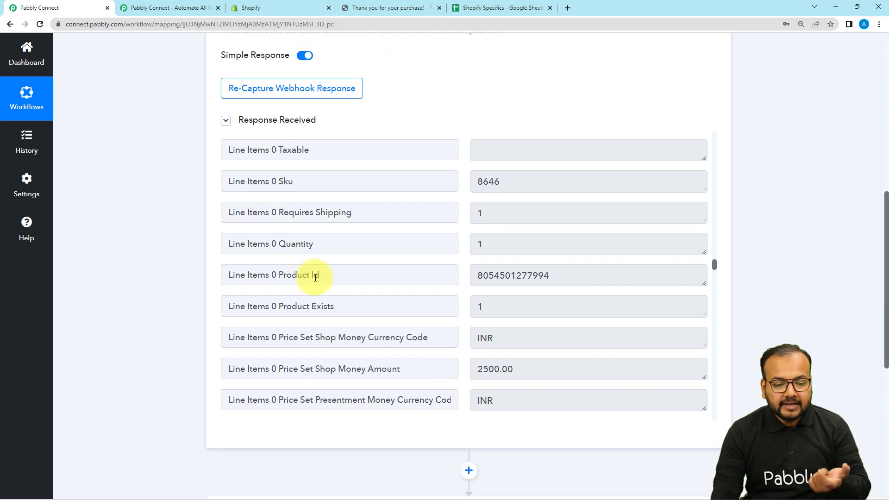
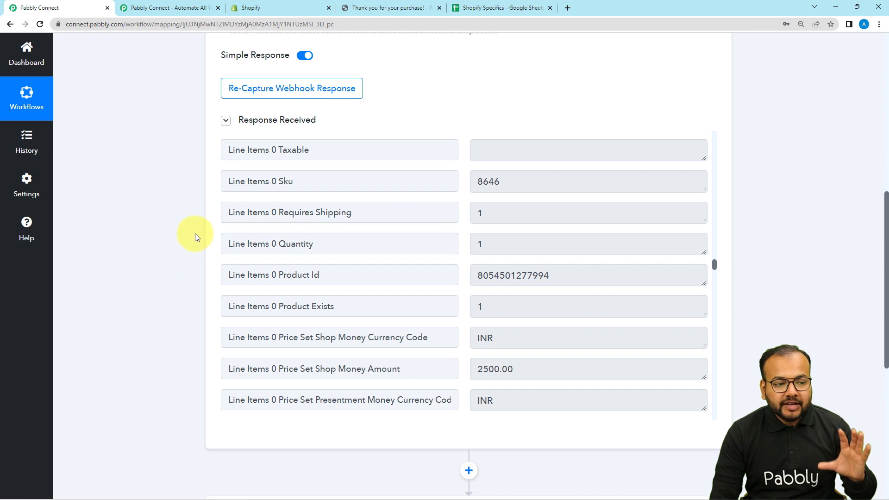
- Revisit the Shopify webhook settings and the store's order confirmation, and return to the action step of the Pabbly Connect workflow
left_click(284, 6)
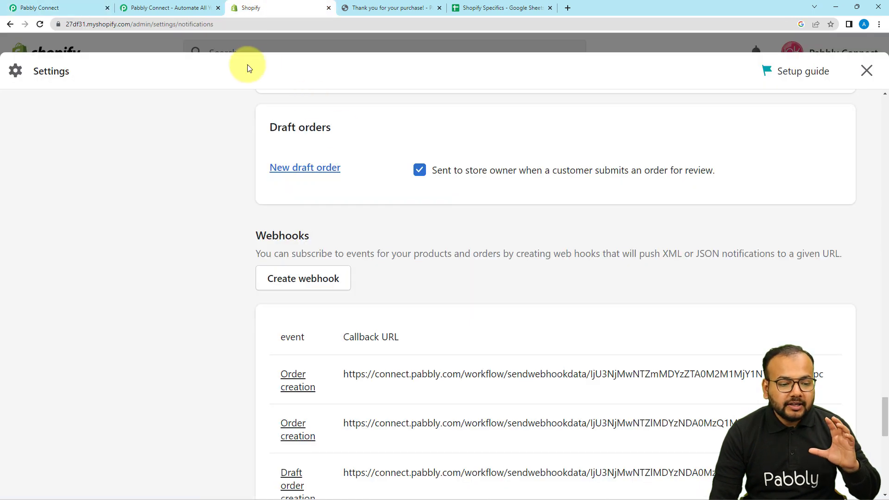
left_click(399, 7)
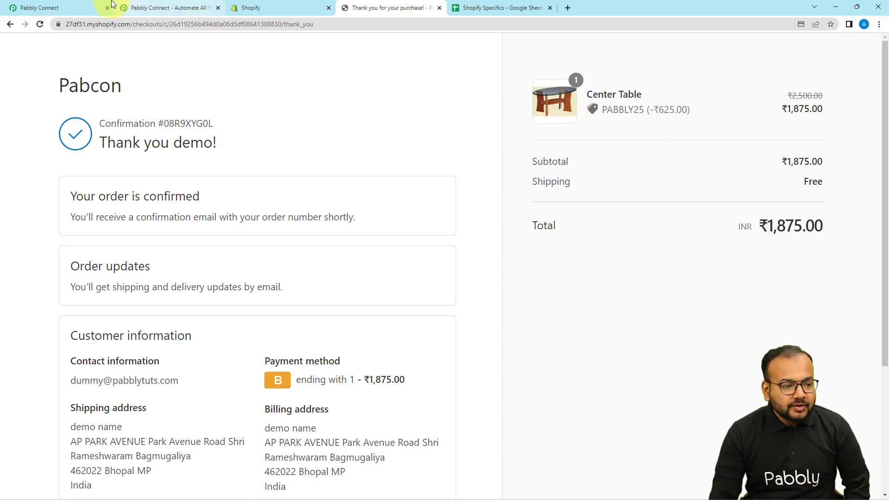
left_click(90, 9)
scroll(148, 249, "down", 3)
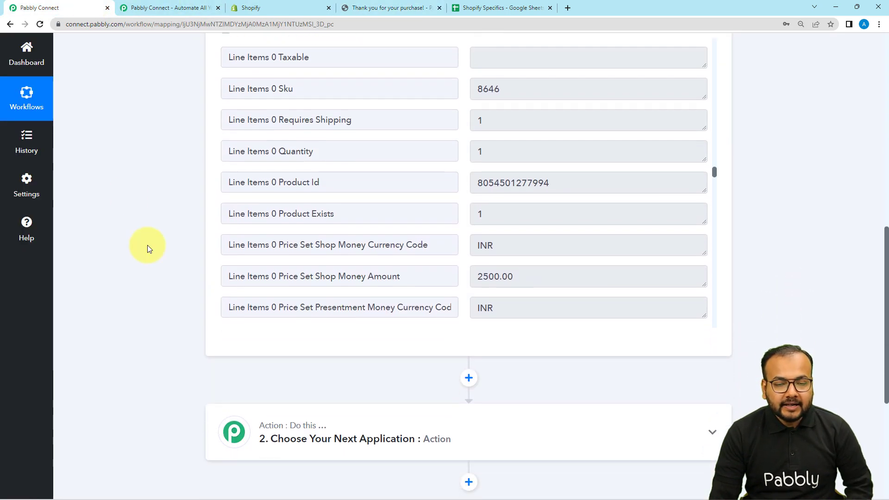
- Choose Filter by Pabbly as the app for the workflow's second step
scroll(147, 248, "down", 2)
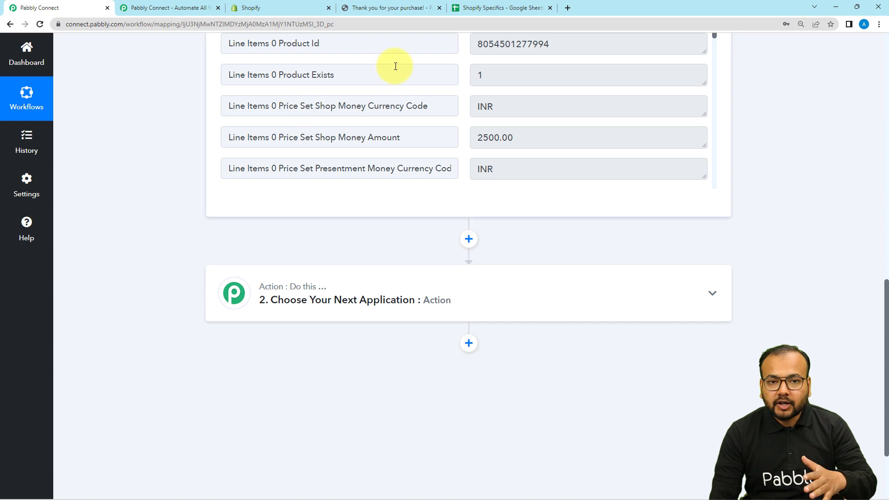
left_click(297, 308)
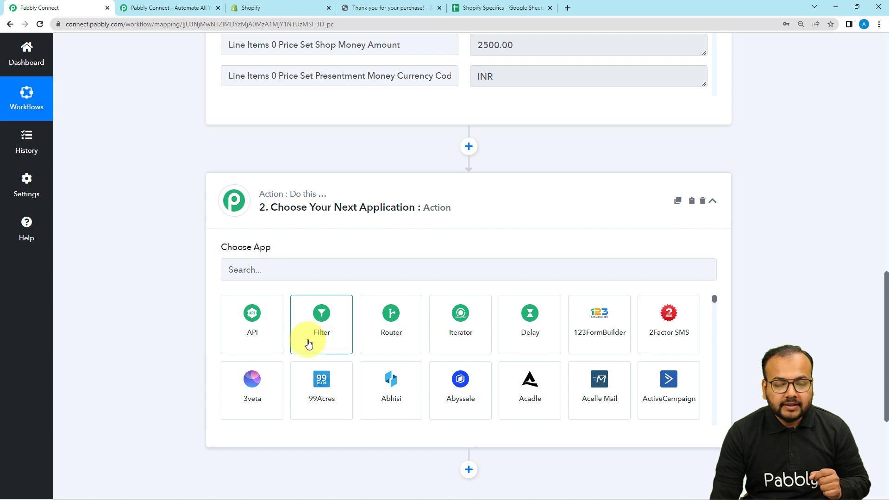
left_click(309, 344)
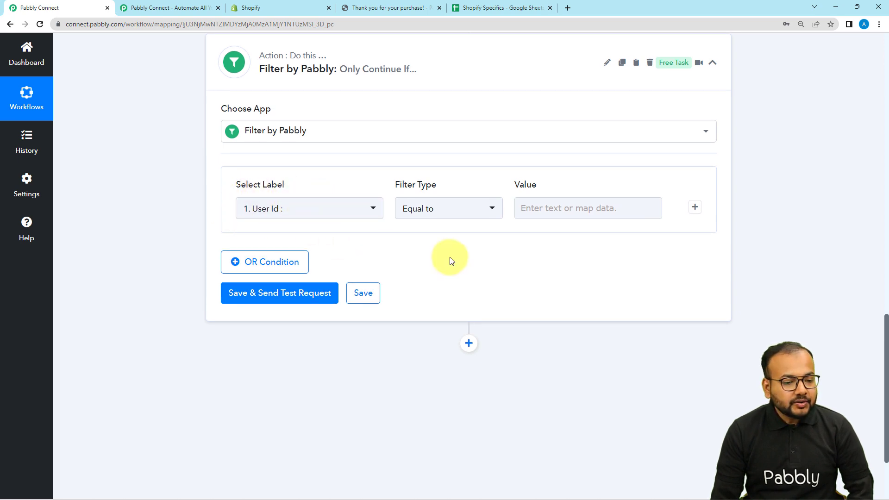
- Examine the product ID and other line item fields in the Shopify trigger's response against the filter's condition fields
scroll(449, 260, "up", 10)
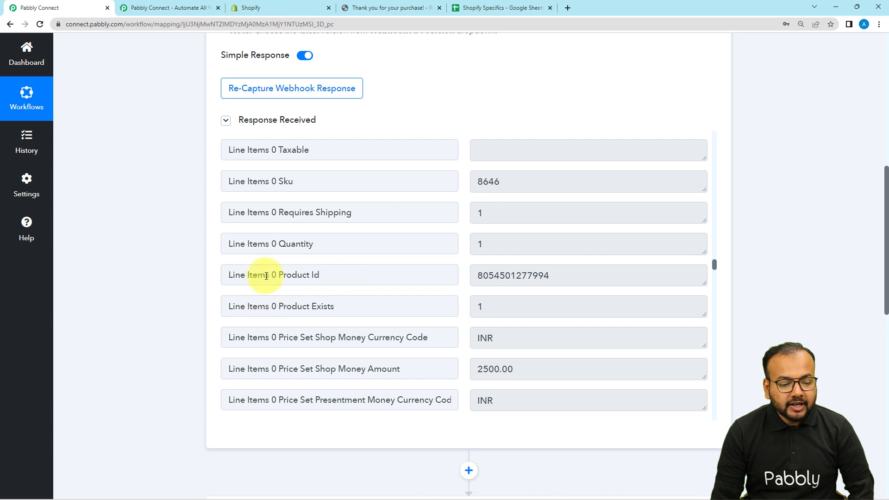
scroll(174, 284, "down", 7)
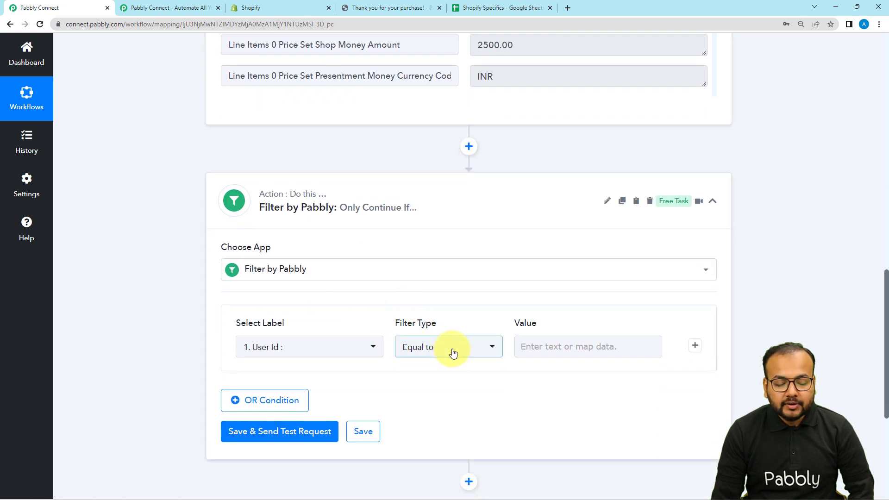
scroll(502, 264, "up", 7)
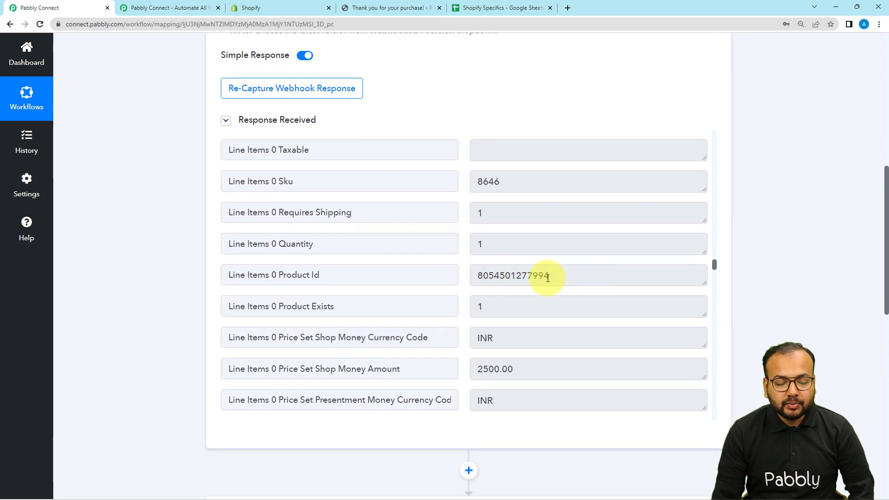
scroll(191, 260, "down", 5)
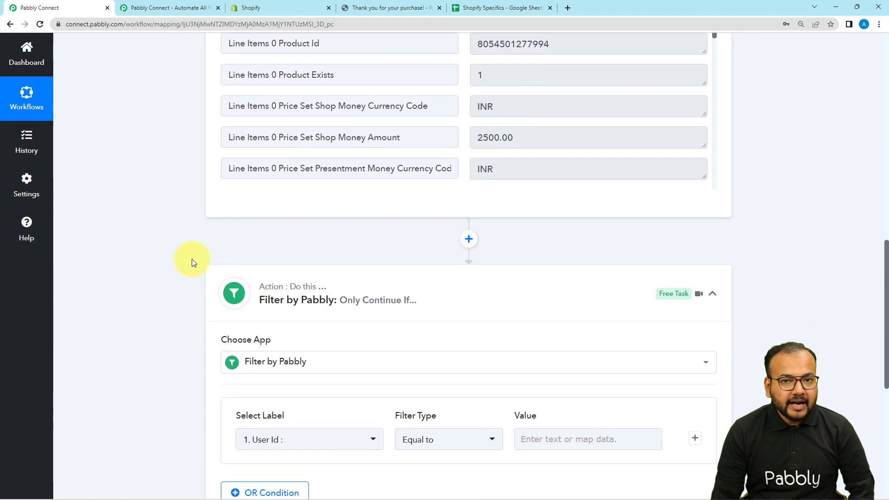
scroll(191, 259, "down", 2)
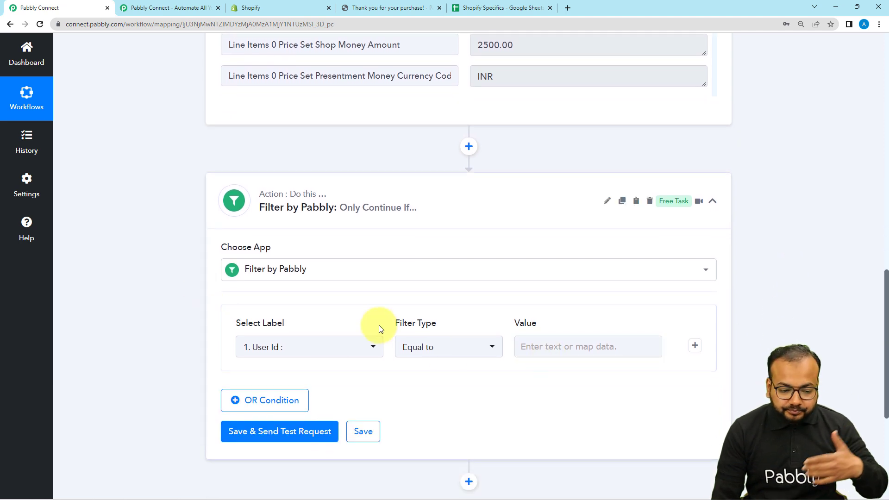
scroll(359, 323, "up", 3)
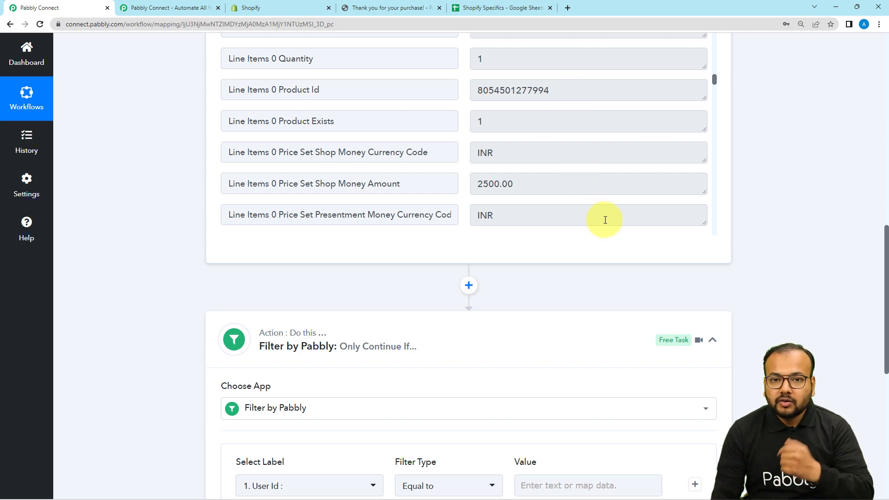
scroll(605, 219, "down", 15)
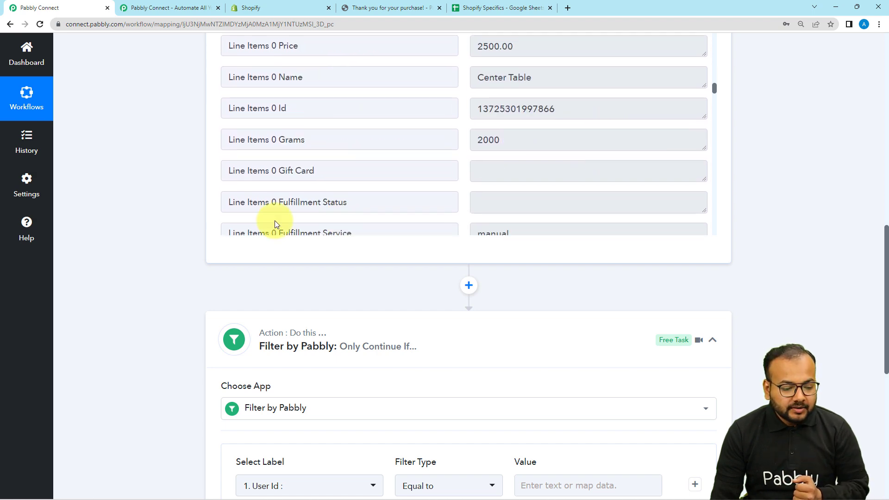
- Set the filter condition's label to Line Items 0 Product Id from the Shopify order, keeping the filter type Equal to
scroll(161, 221, "down", 4)
scroll(161, 221, "down", 4)
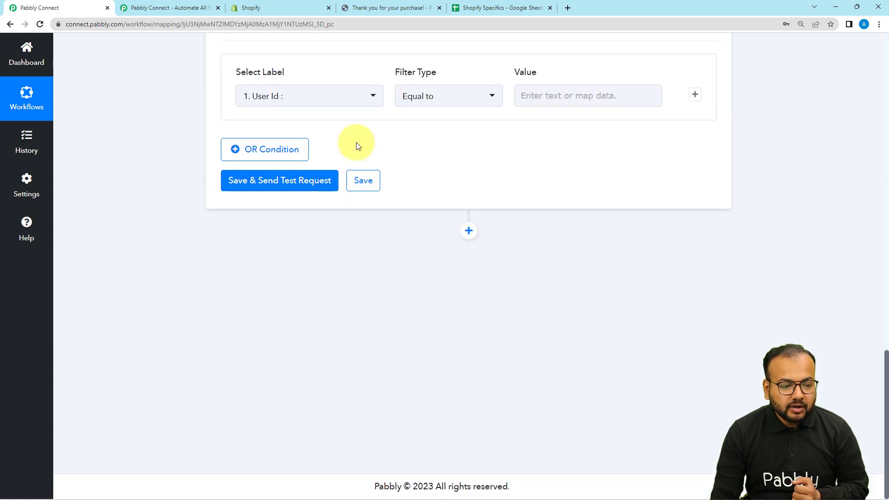
left_click(322, 101)
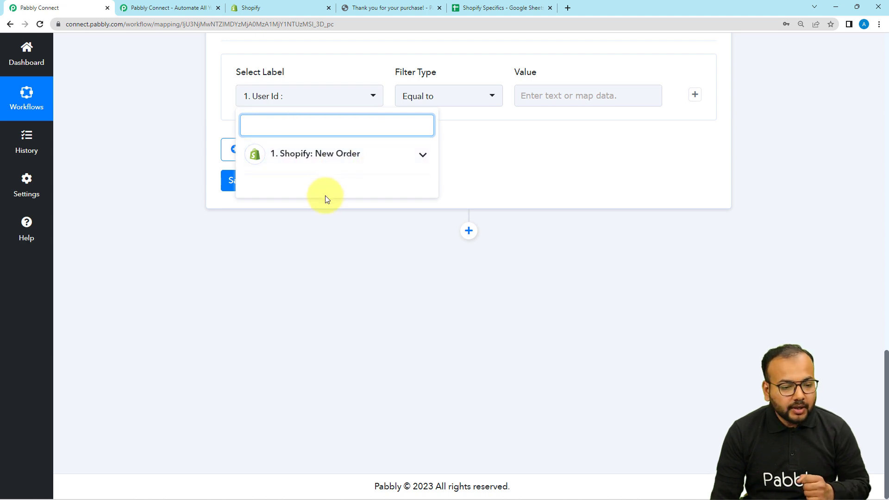
left_click(335, 168)
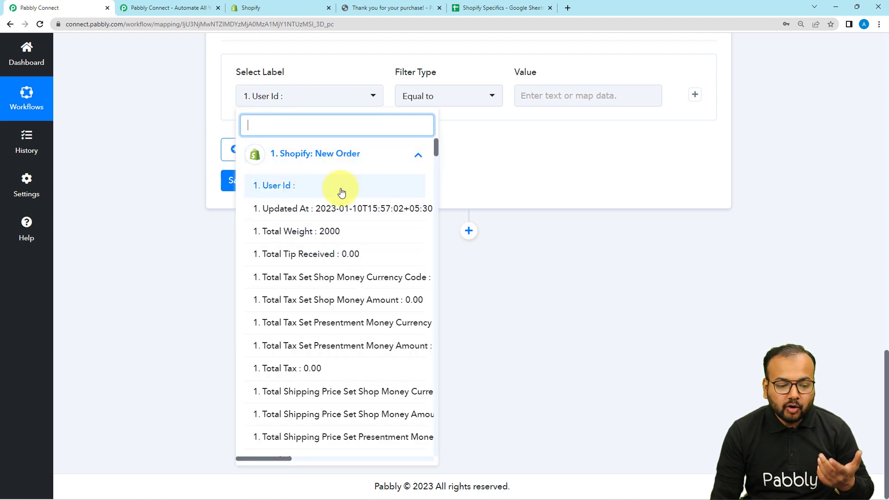
type("pro")
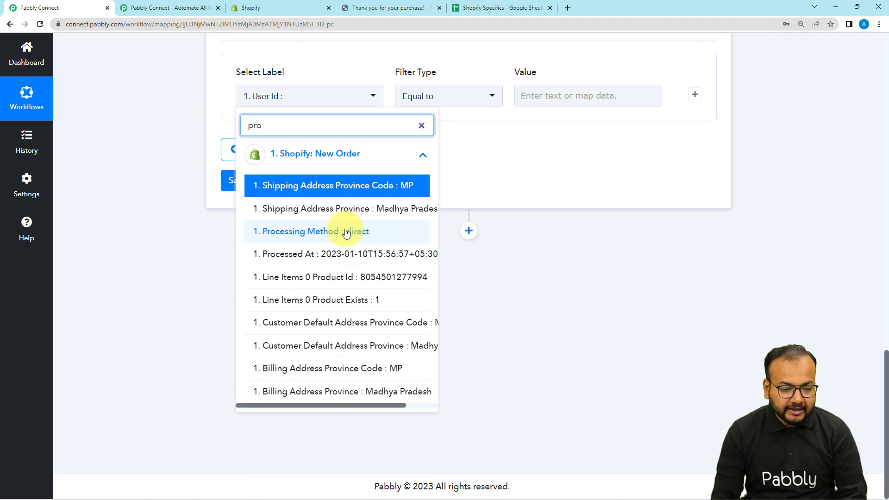
type("d")
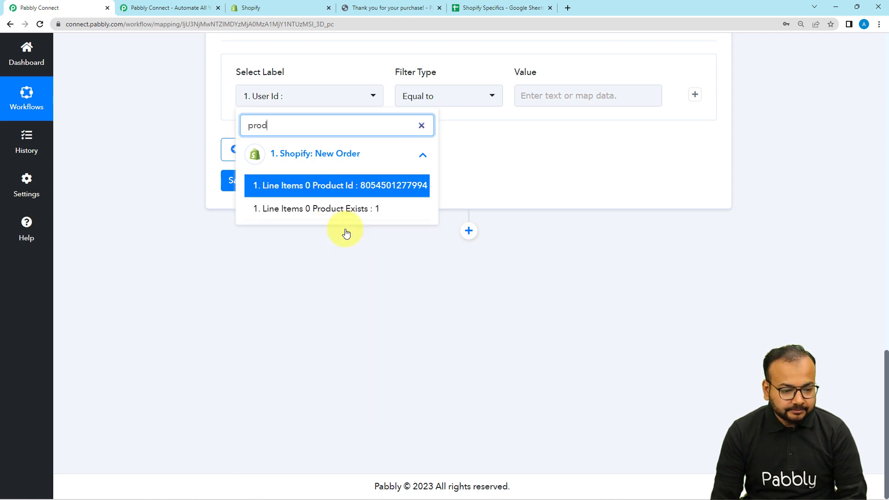
left_click(354, 188)
left_click(466, 102)
left_click(551, 153)
scroll(629, 192, "up", 3)
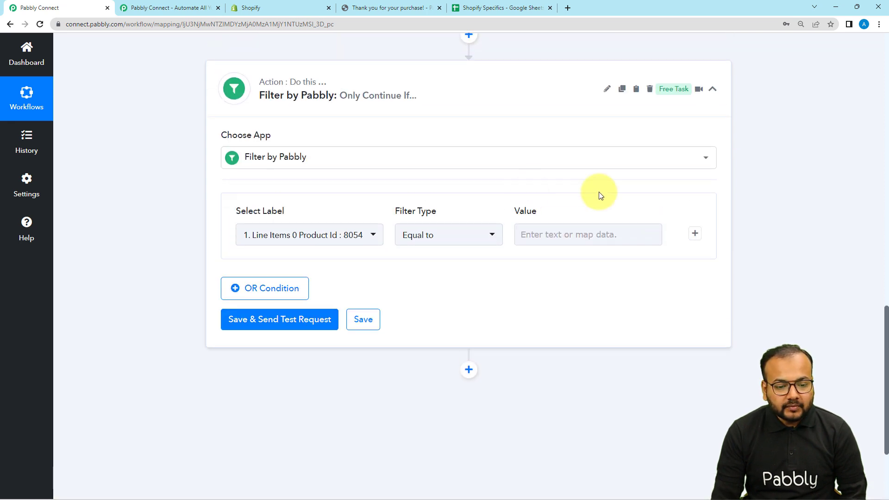
scroll(549, 232, "up", 9)
scroll(547, 230, "up", 5)
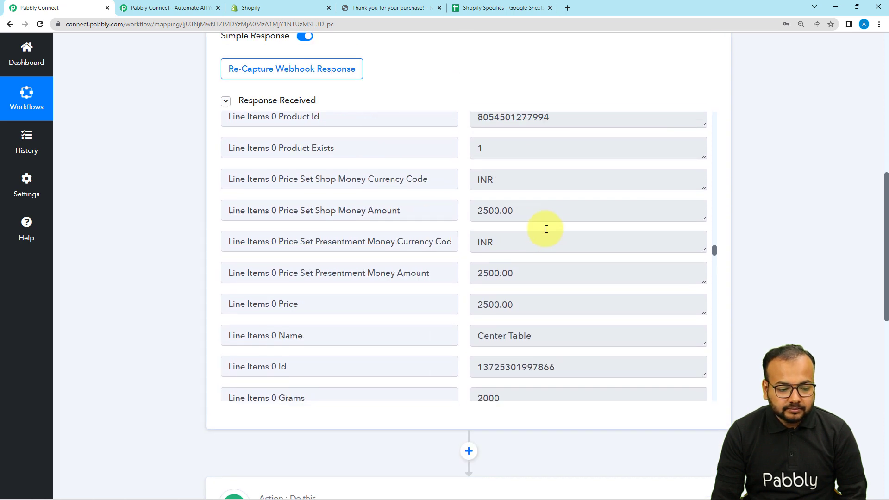
scroll(546, 229, "down", 1)
scroll(546, 229, "up", 3)
left_click_drag(480, 211, 550, 212)
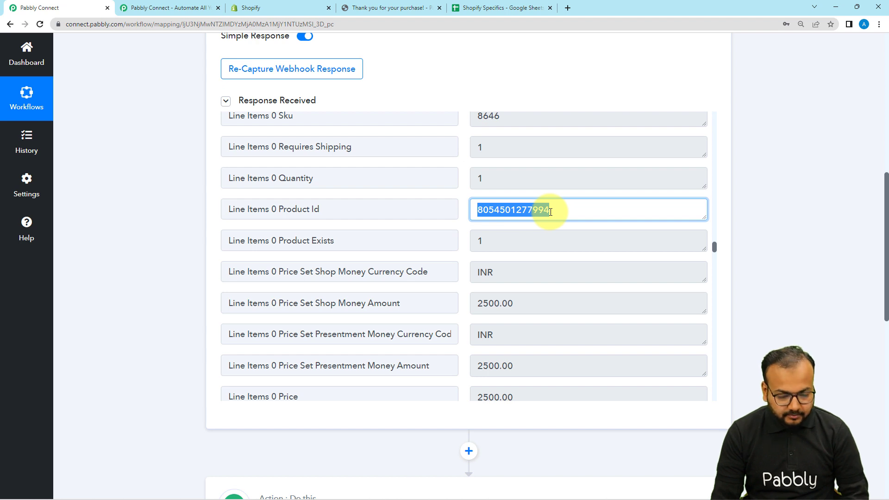
scroll(727, 310, "down", 7)
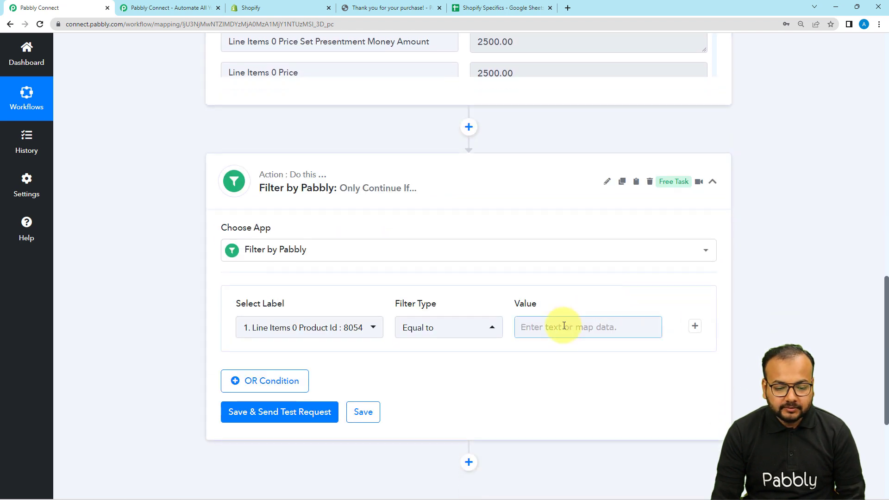
left_click(565, 325)
left_click(486, 351)
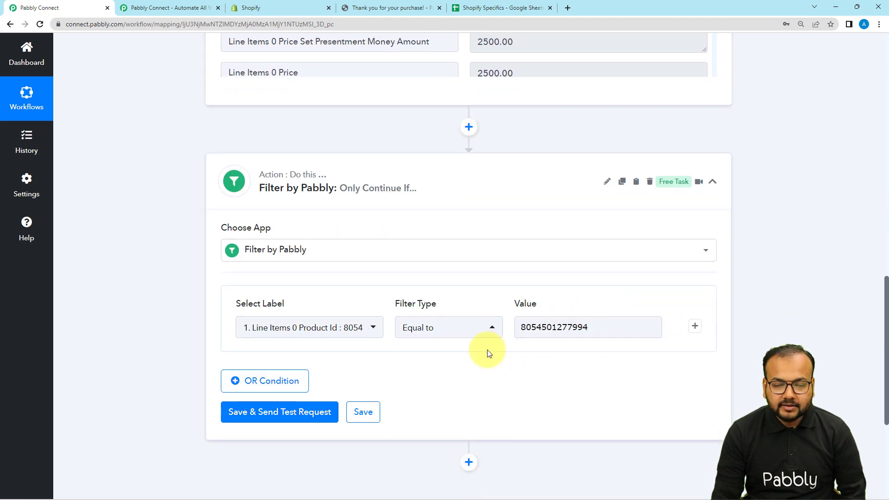
- Save the filter condition, send a test request, and check the response's status and message
scroll(487, 351, "down", 2)
left_click(238, 327)
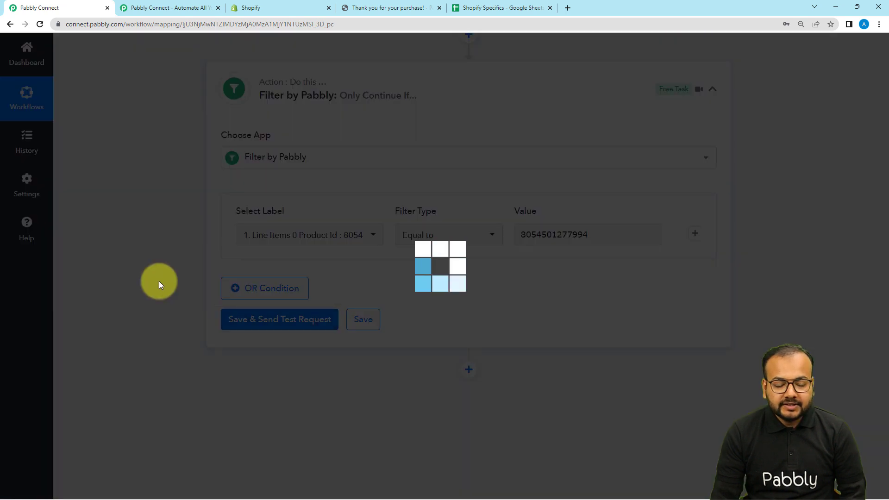
scroll(159, 281, "down", 2)
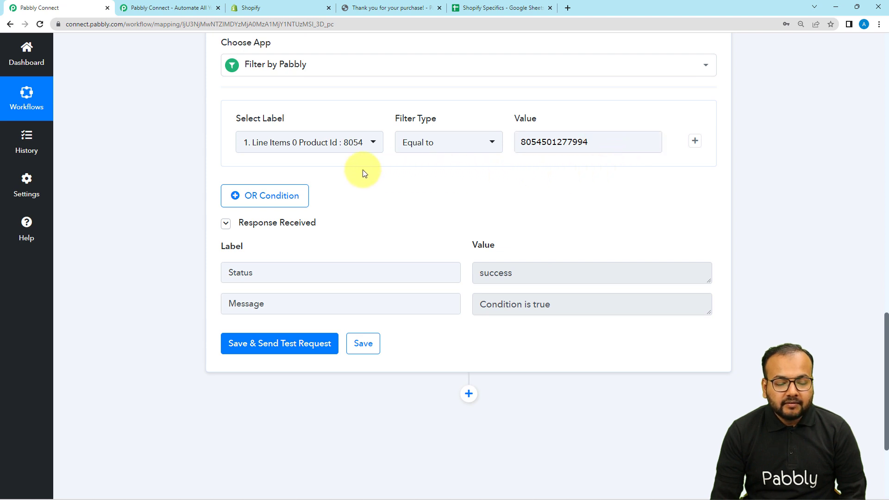
left_click(571, 141)
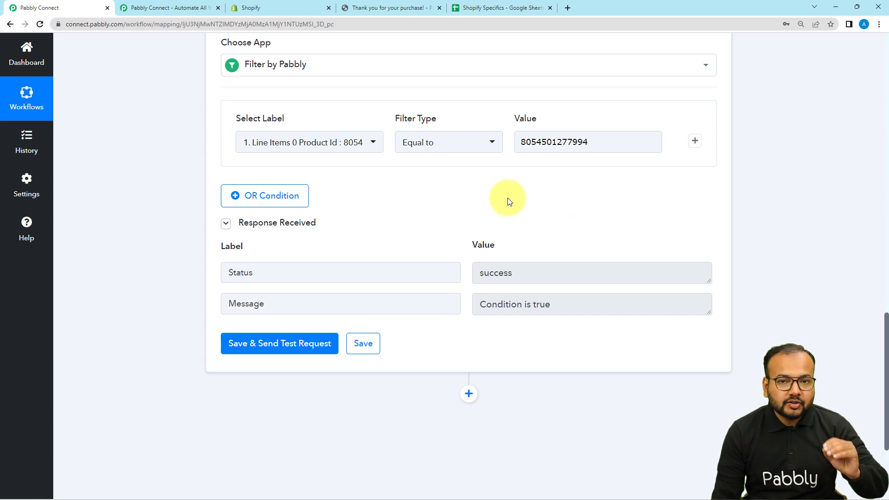
scroll(508, 198, "down", 1)
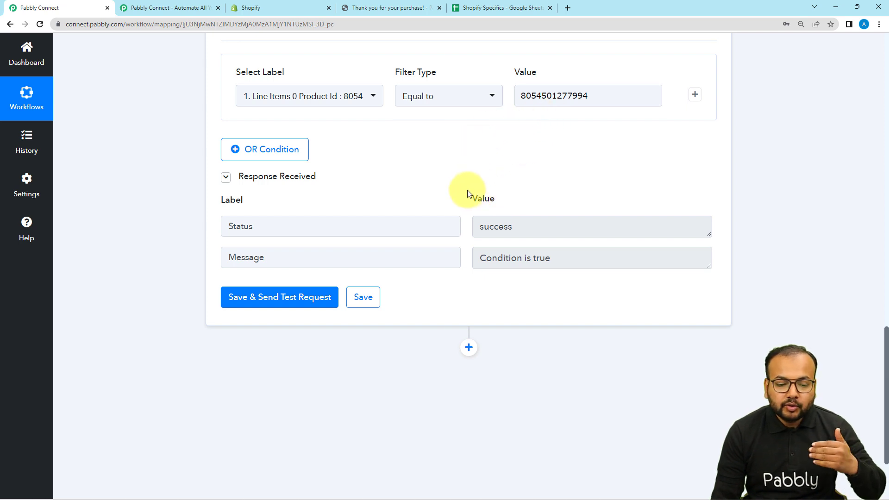
scroll(466, 193, "down", 3)
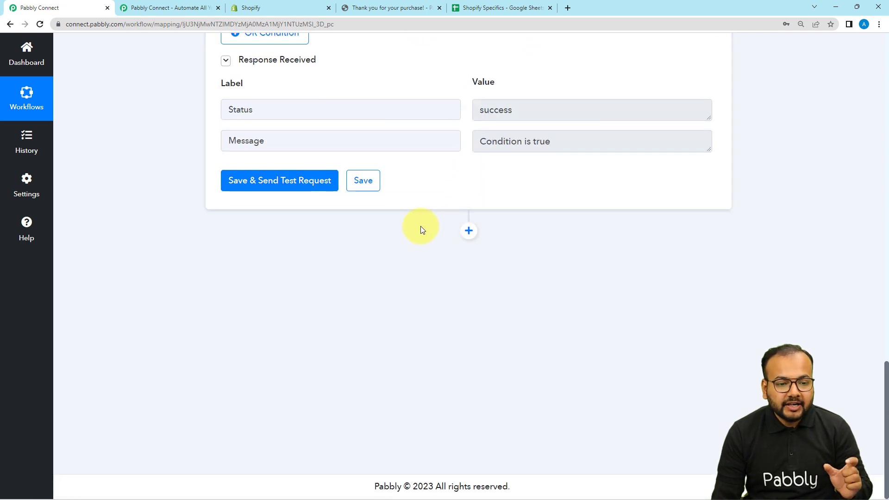
- Glance at the Shopify Specifics spreadsheet, then add a Google Sheets action after the filter with the Add New Row event
left_click(494, 9)
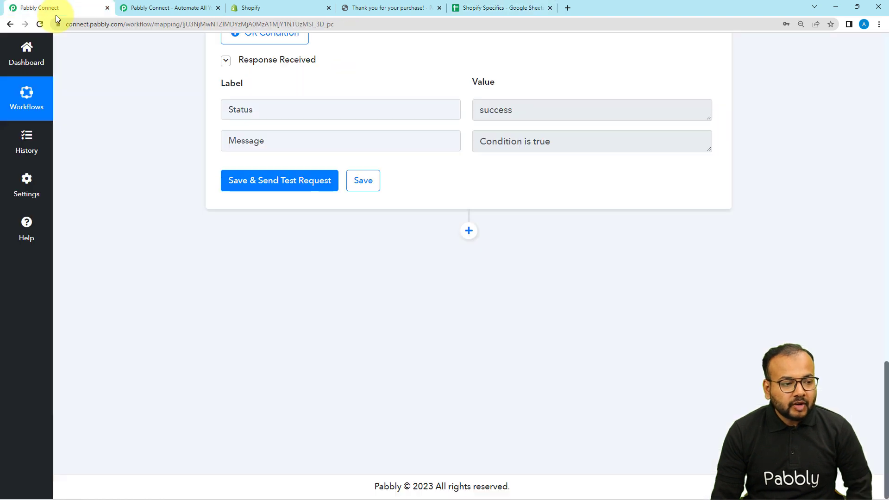
left_click(55, 13)
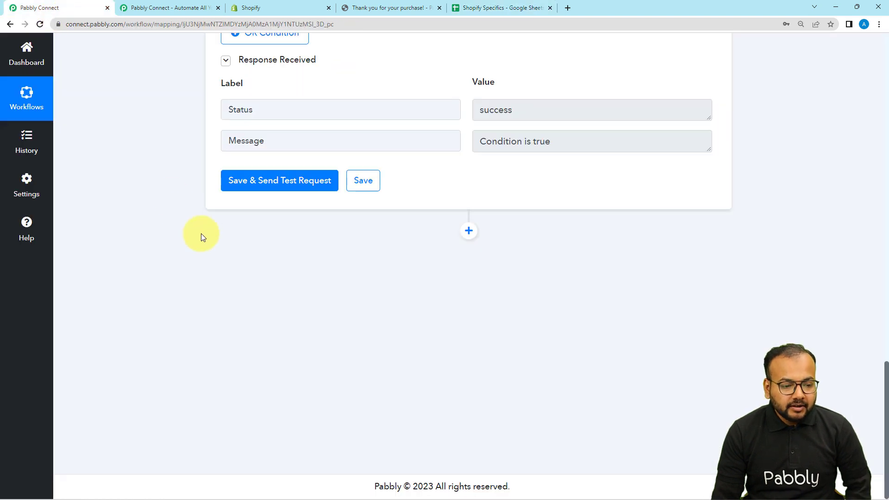
left_click(469, 231)
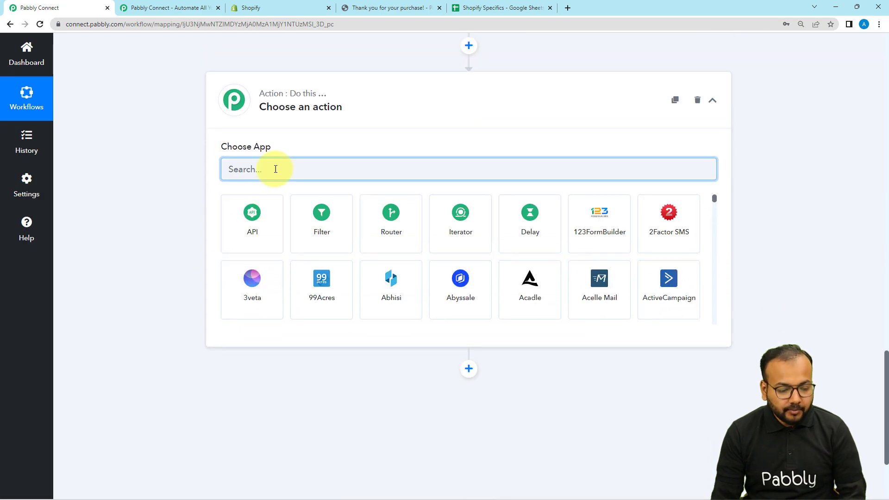
type("goo")
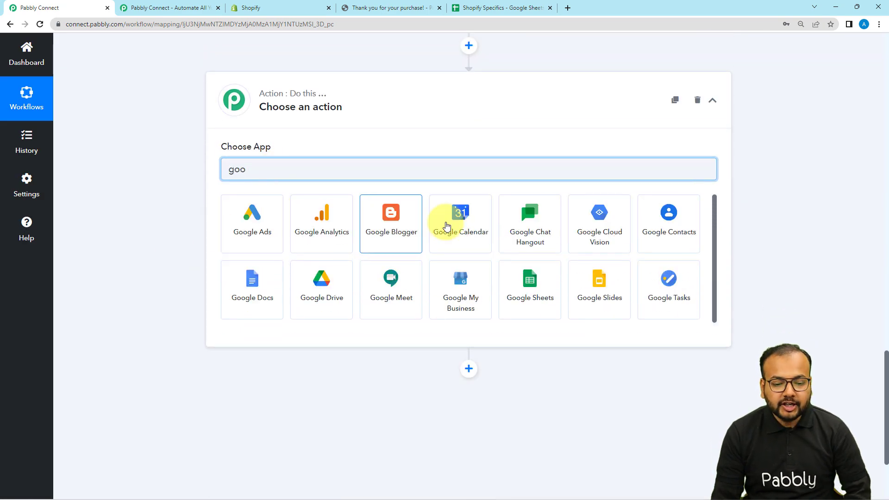
left_click(530, 303)
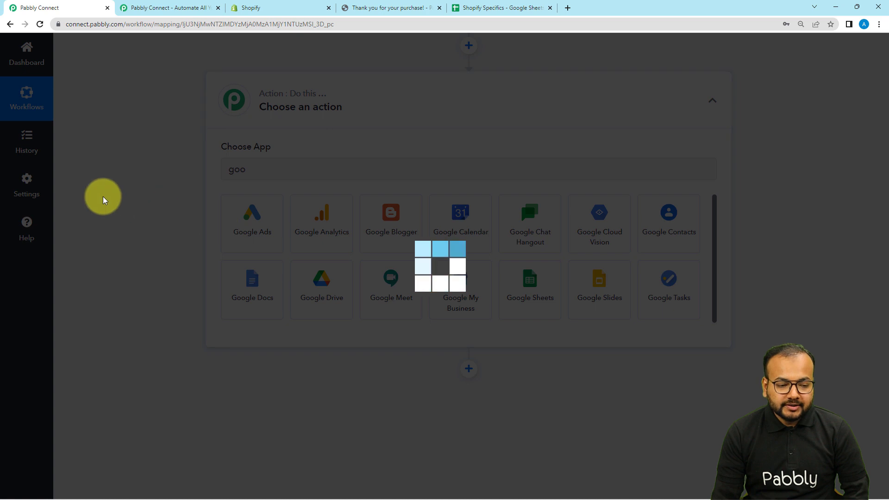
scroll(139, 197, "down", 1)
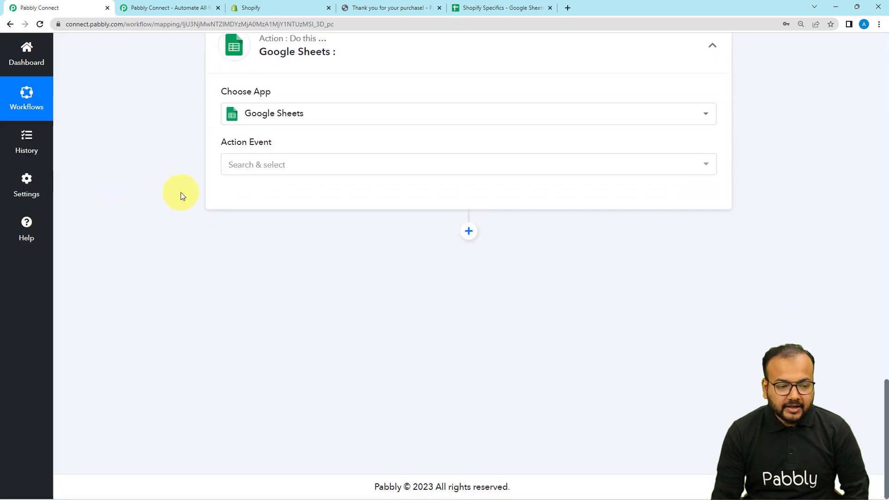
left_click(237, 164)
left_click(249, 225)
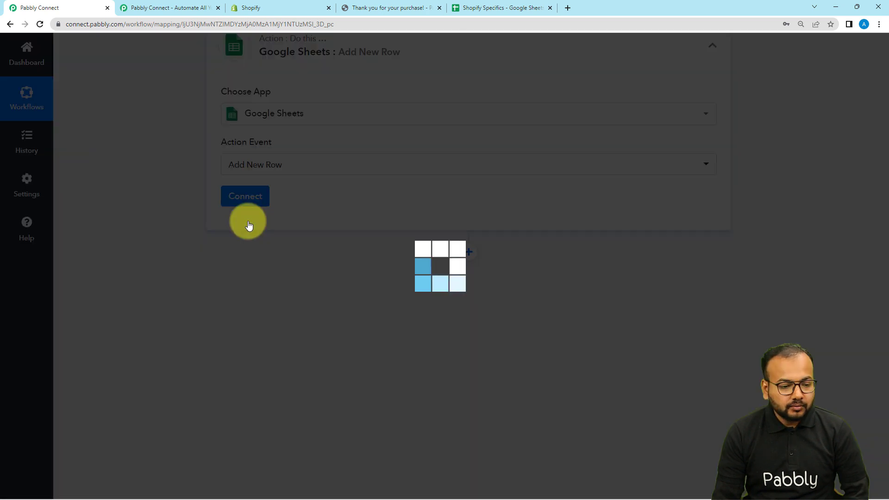
- Connect the Google Sheets action through a new connection, signing in with the Google account and allowing Pabbly Connect Sheets access
left_click(250, 197)
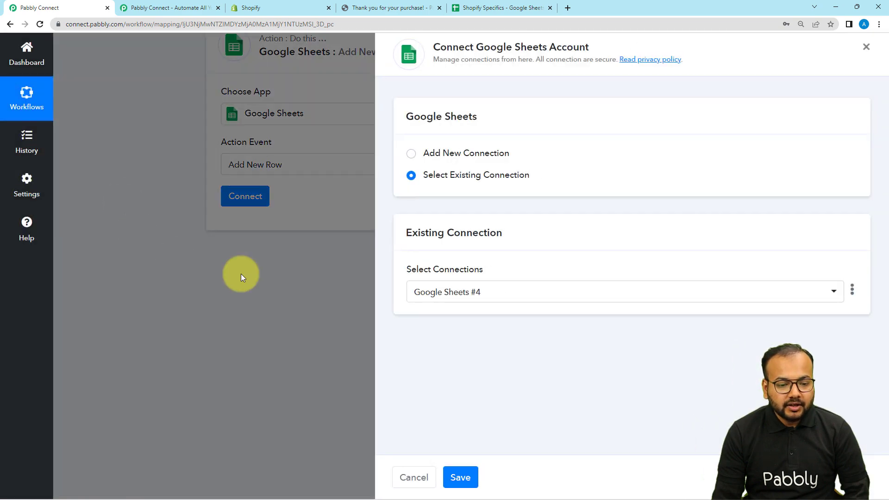
left_click(410, 155)
left_click(448, 280)
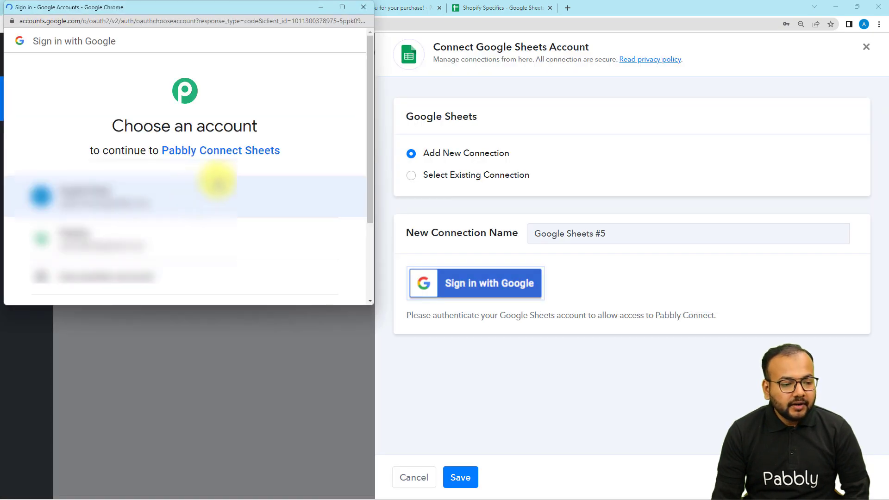
left_click(99, 193)
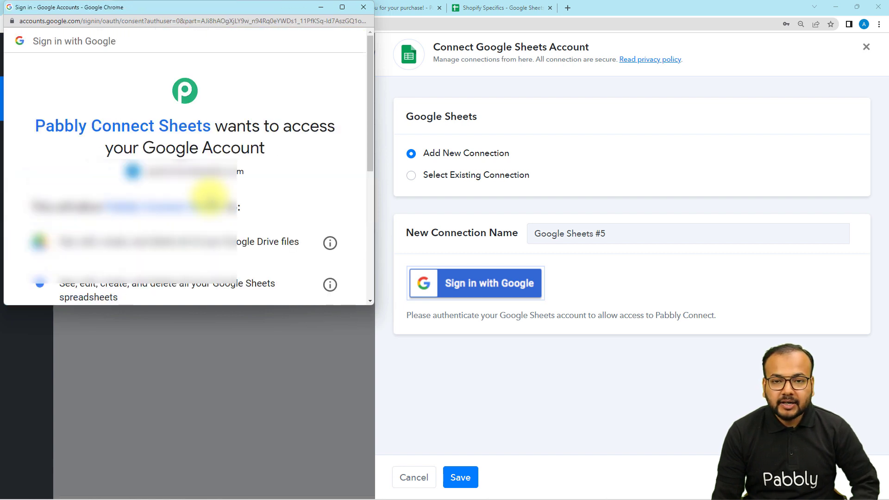
scroll(209, 198, "down", 5)
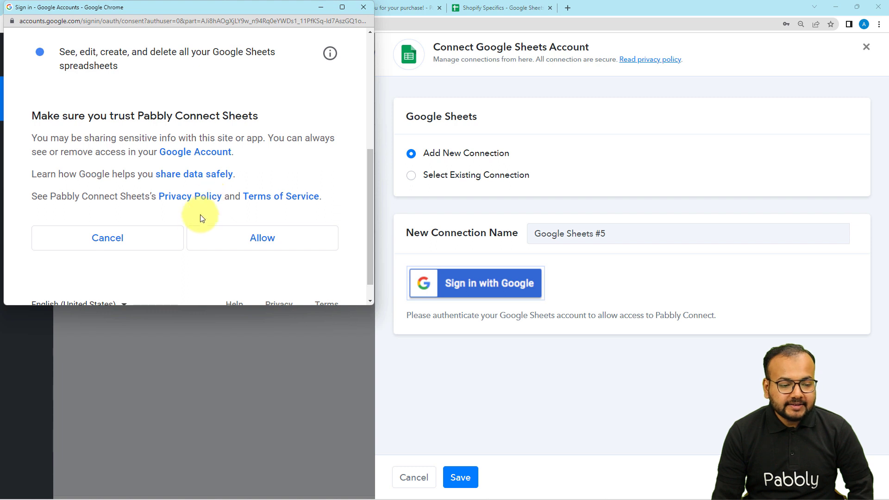
left_click(244, 246)
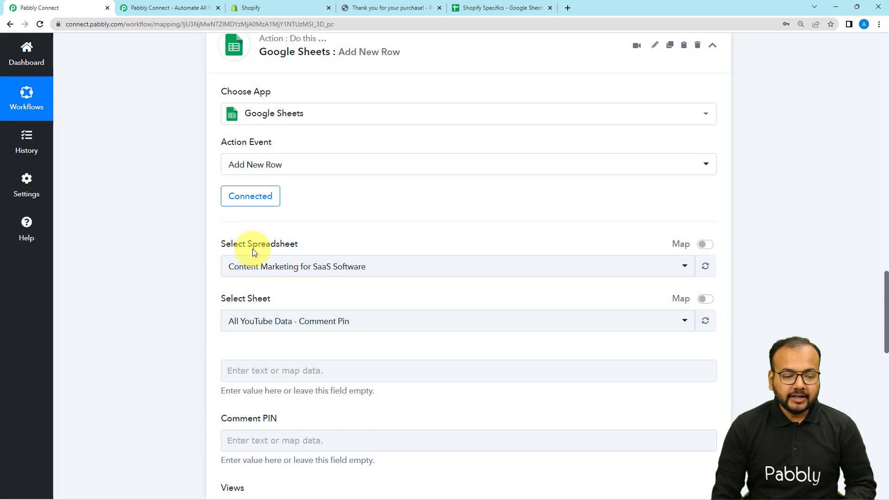
- Check the destination spreadsheet's title in Google Sheets and select Shopify Specifics as the spreadsheet for the Add New Row action
scroll(252, 251, "down", 2)
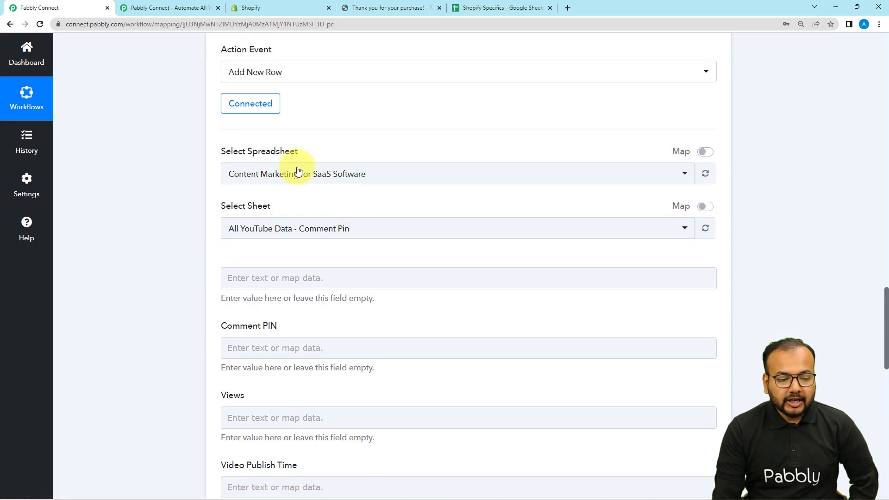
left_click(463, 8)
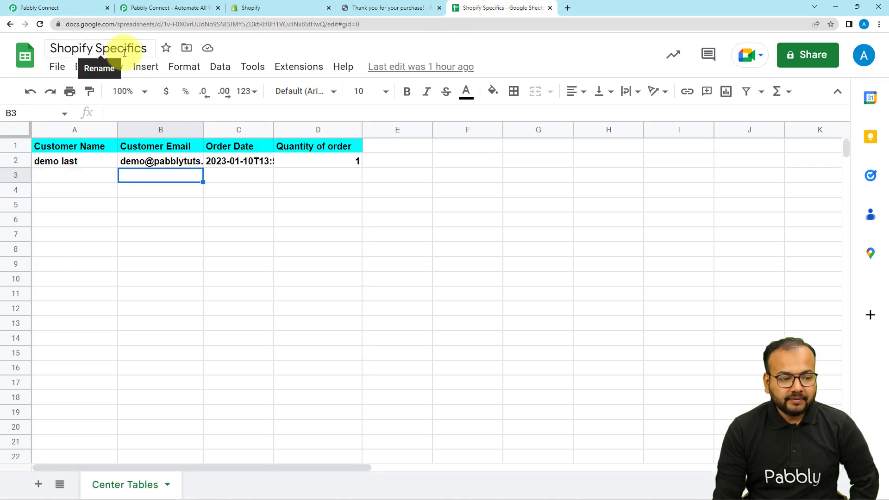
left_click(82, 9)
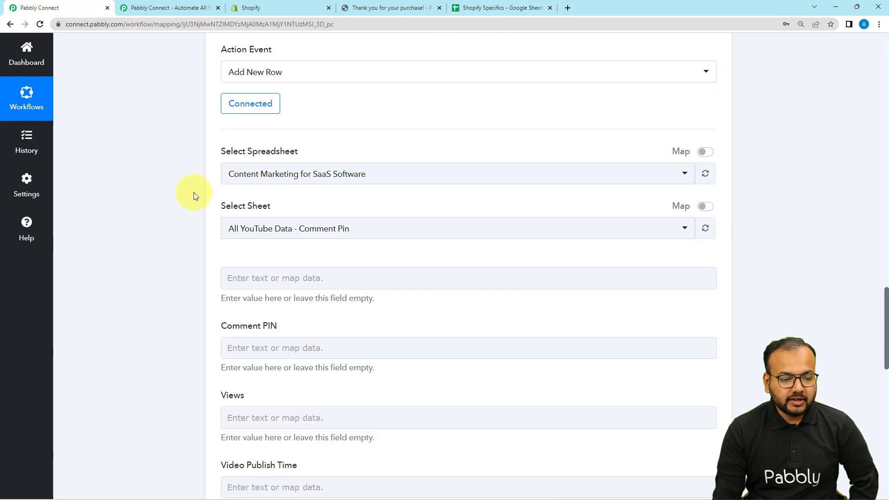
left_click(294, 172)
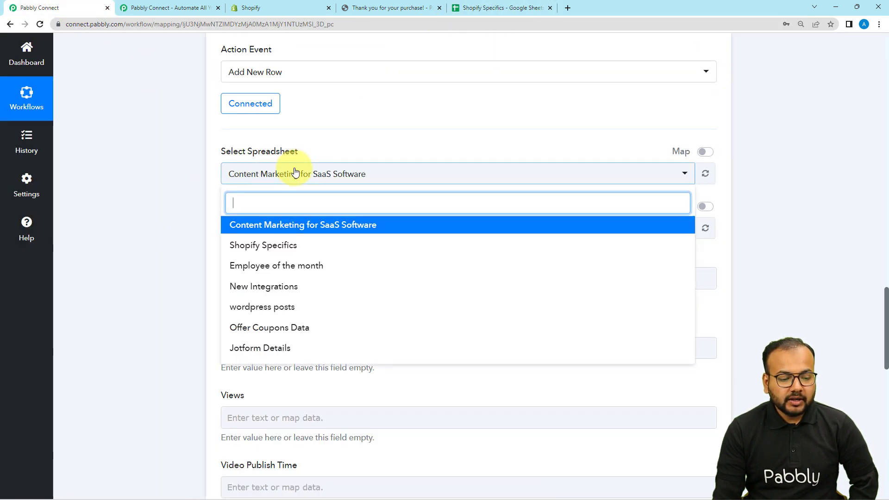
left_click(265, 246)
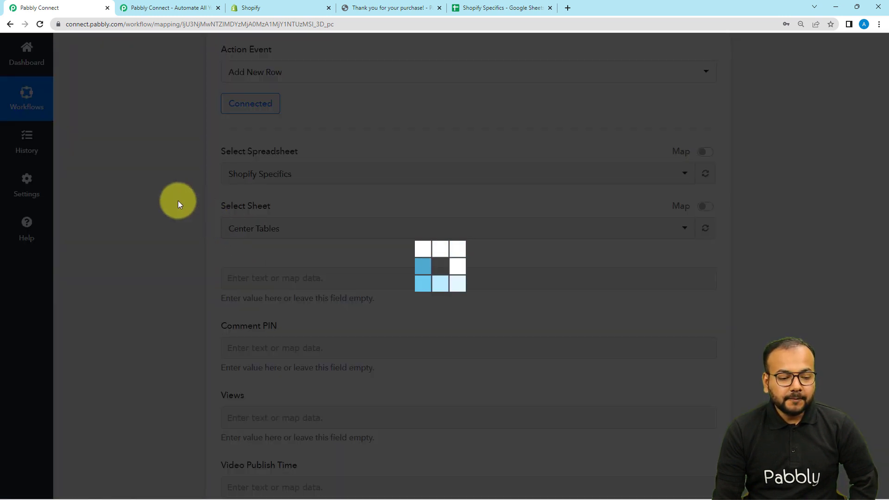
- Compare the Shopify Specifics spreadsheet's sheet name and column headings with the selected sheet and mapping fields in the Google Sheets action
scroll(278, 138, "down", 3)
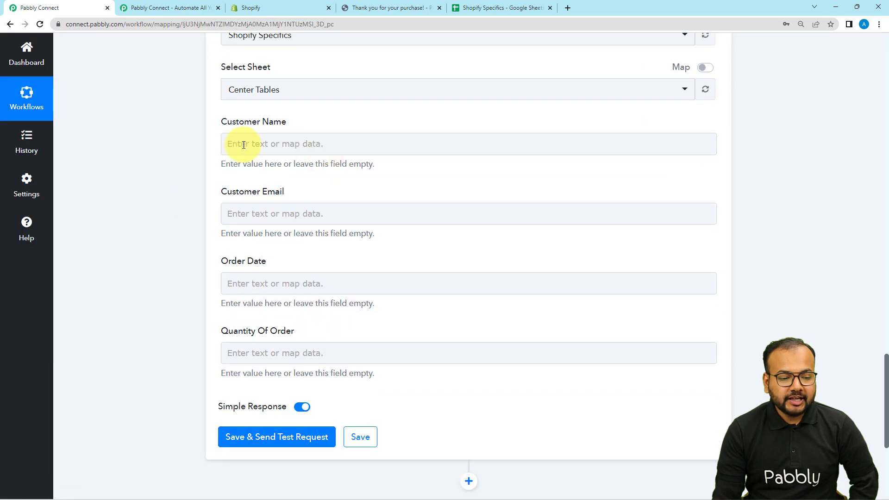
left_click(478, 9)
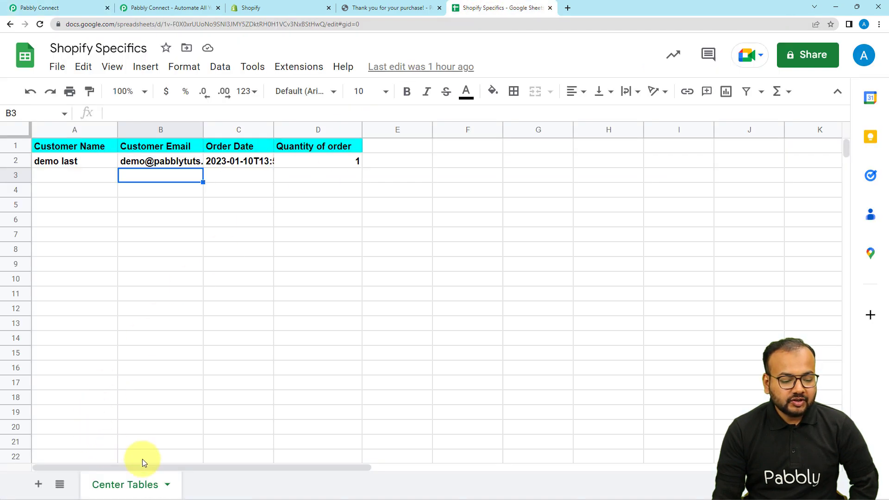
left_click(71, 6)
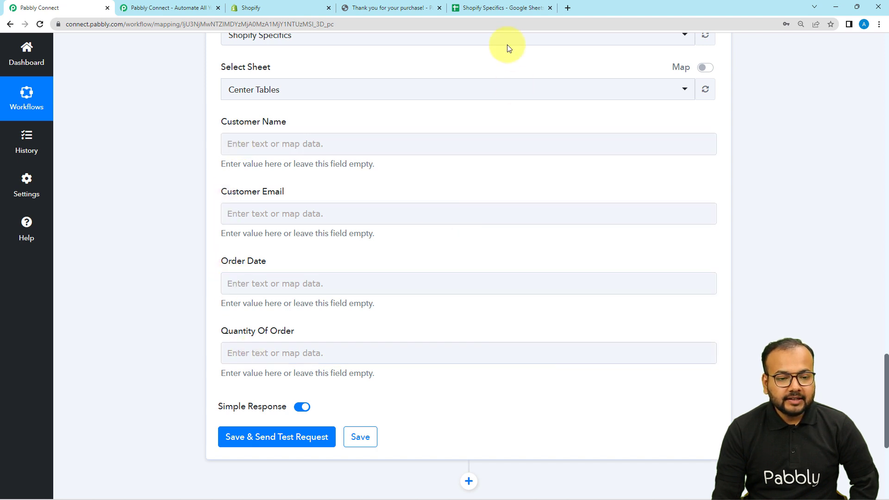
left_click(505, 9)
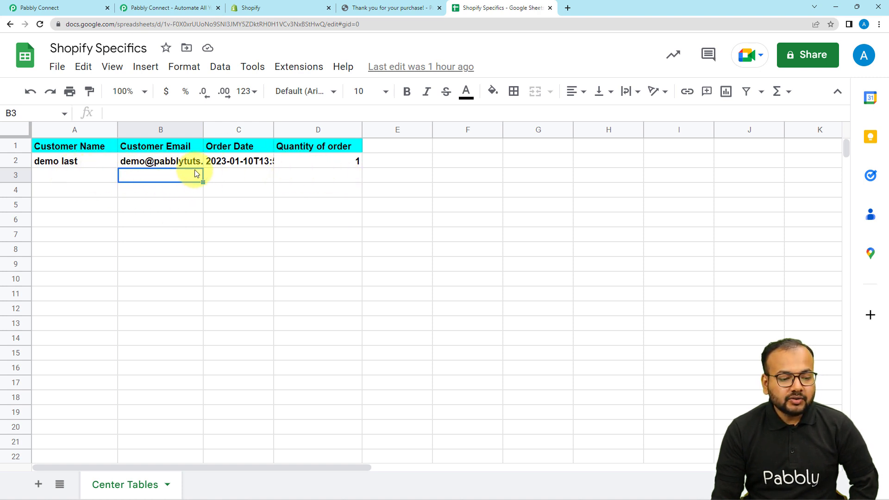
left_click(76, 9)
left_click(317, 144)
scroll(320, 147, "up", 5)
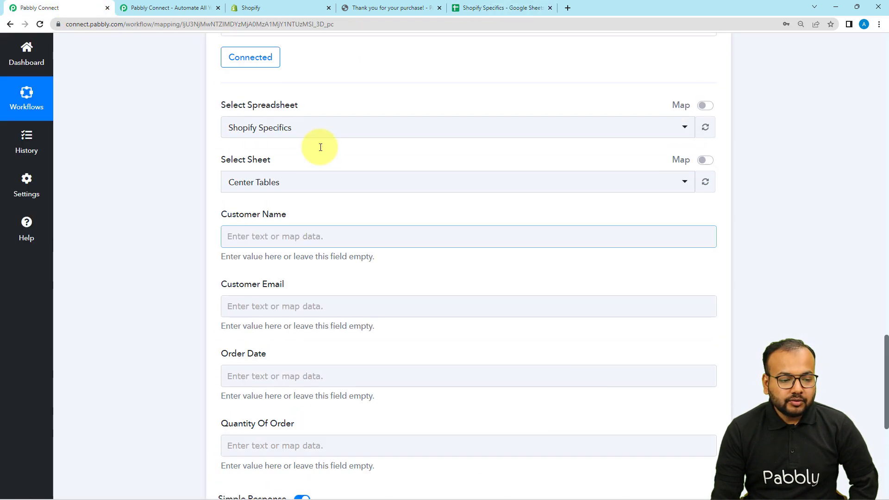
scroll(320, 147, "down", 3)
scroll(319, 147, "up", 4)
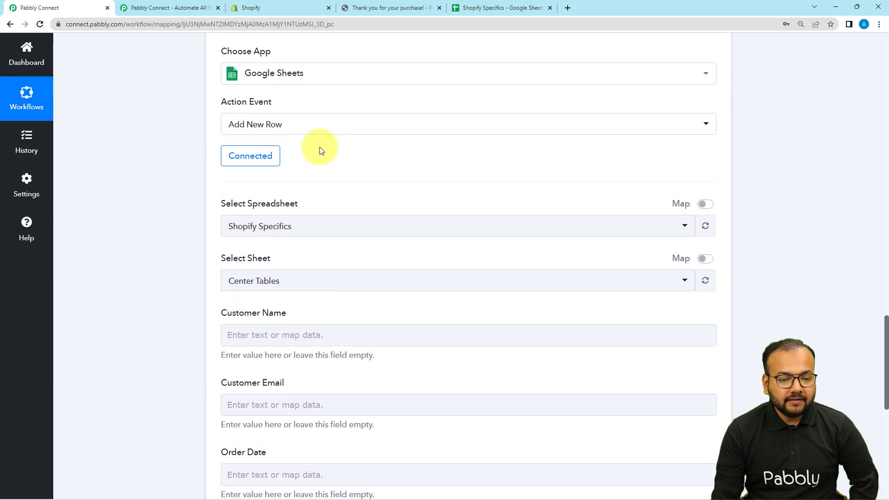
scroll(320, 147, "down", 7)
scroll(321, 151, "down", 3)
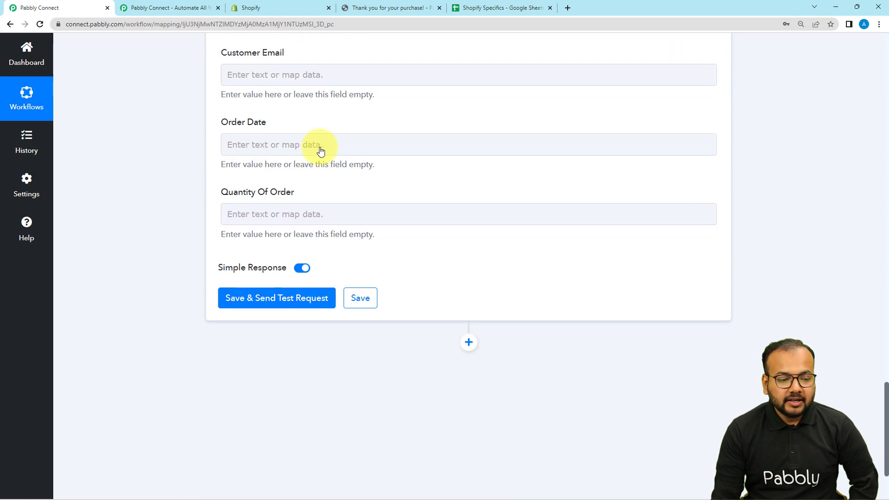
scroll(321, 151, "up", 3)
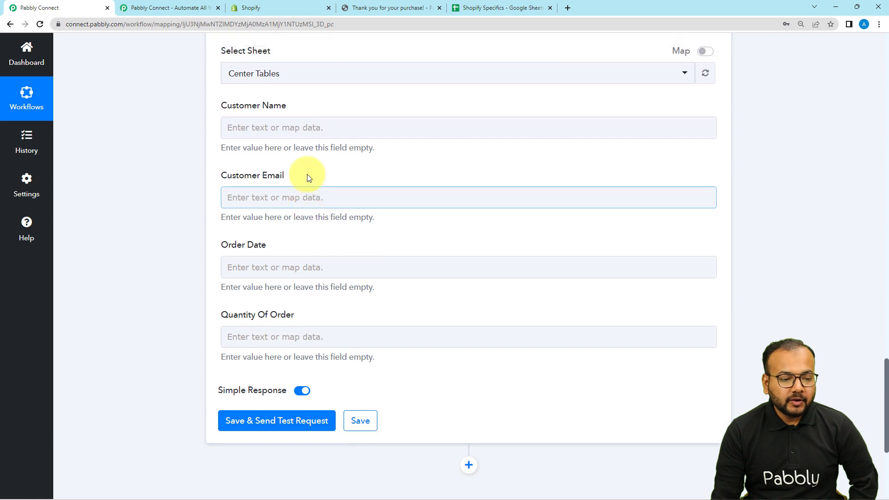
scroll(307, 174, "up", 2)
- Map the Customer Name field to Shipping Address Name from the Shopify New Order data
left_click(267, 188)
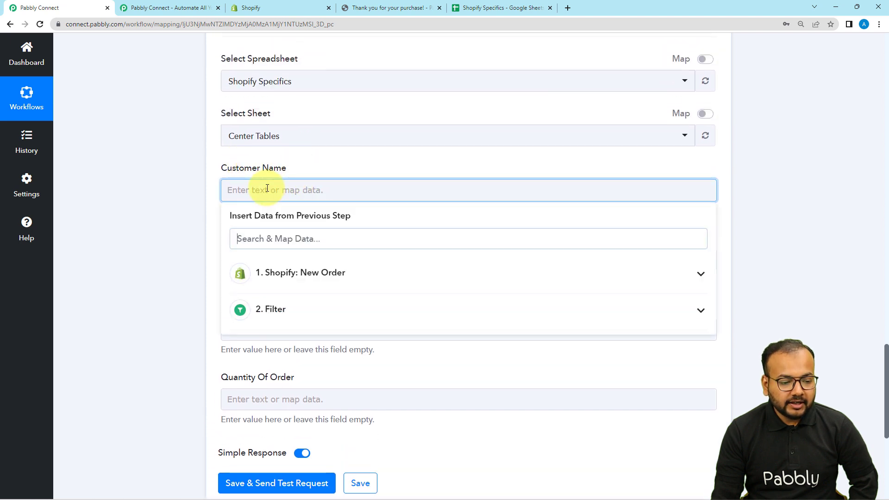
left_click(286, 282)
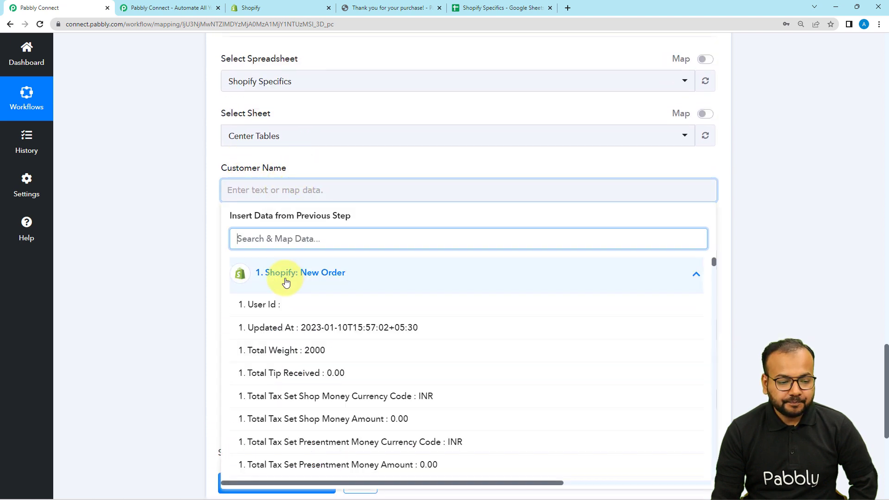
type("nam")
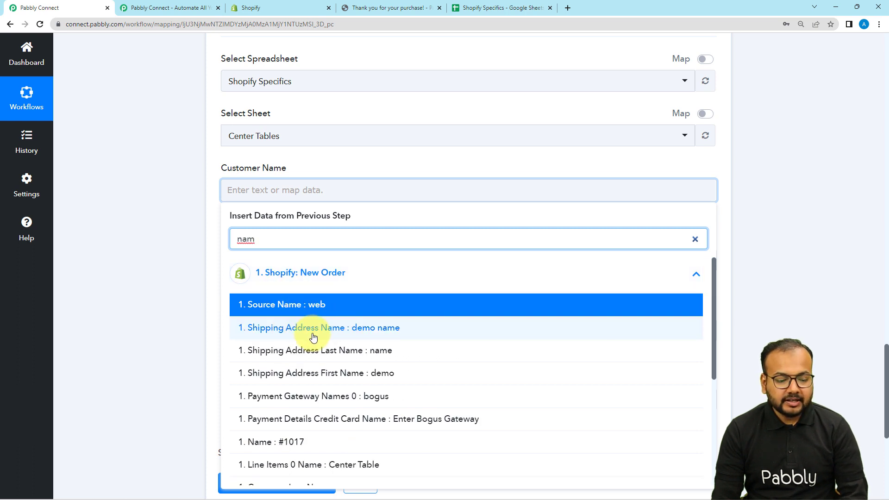
left_click(339, 338)
left_click(190, 256)
- Map the Customer Email field to the Email value from the Shopify New Order data
scroll(191, 256, "down", 1)
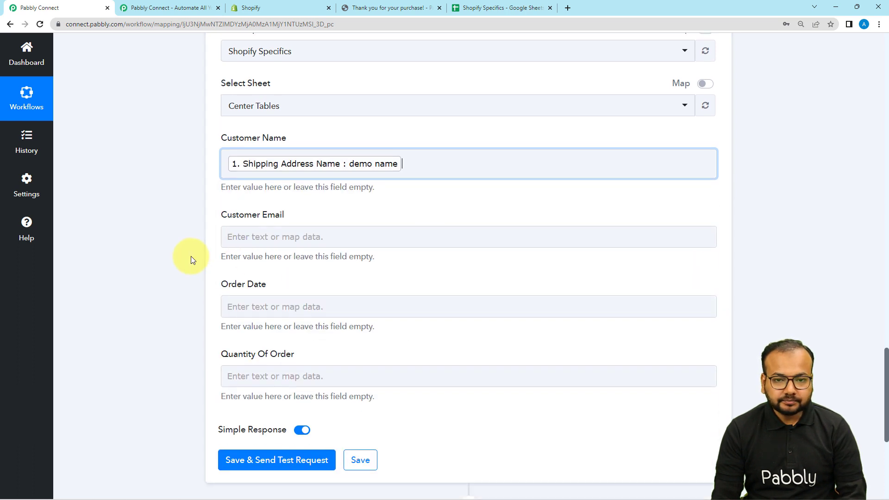
scroll(310, 199, "down", 1)
left_click(306, 175)
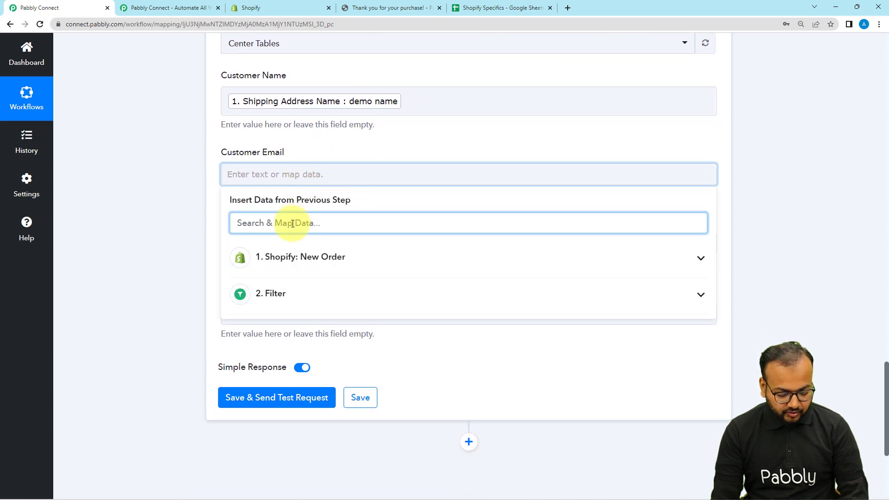
type("ema")
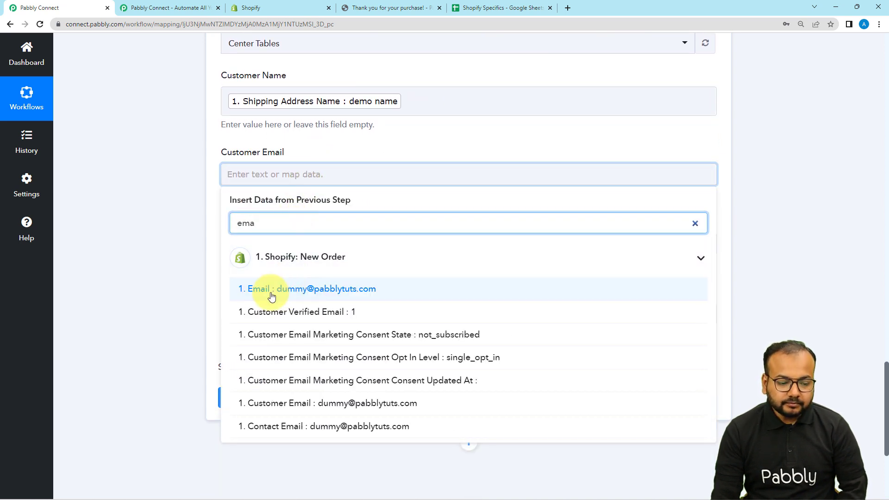
left_click(284, 300)
left_click(198, 235)
- Map the Order Date field to Processed At from the Shopify New Order data
left_click(254, 250)
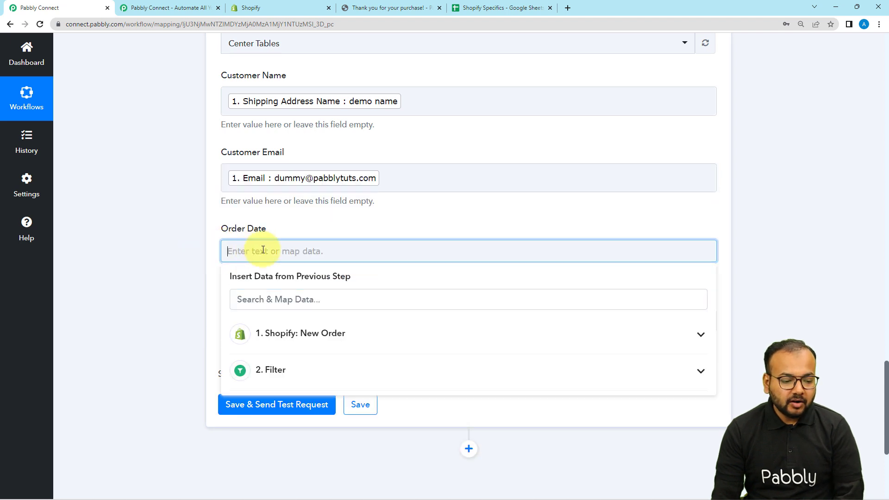
left_click(277, 348)
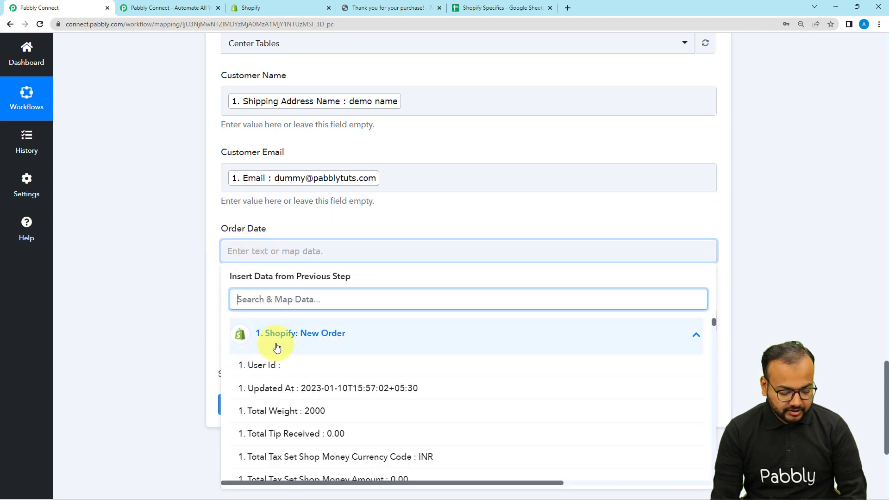
type("at")
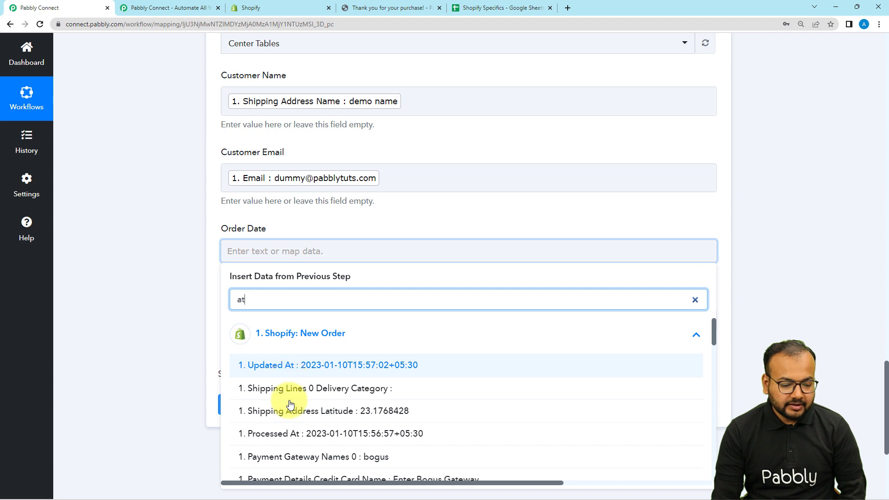
scroll(289, 382, "down", 1)
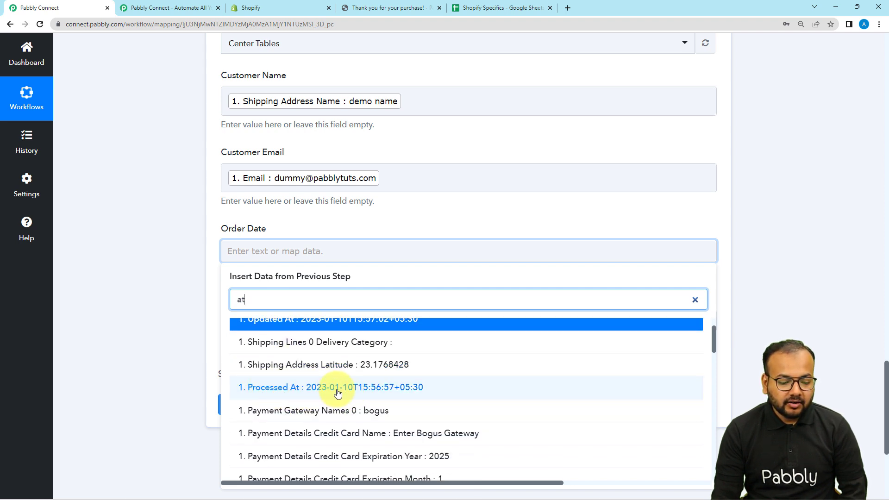
scroll(337, 393, "down", 1)
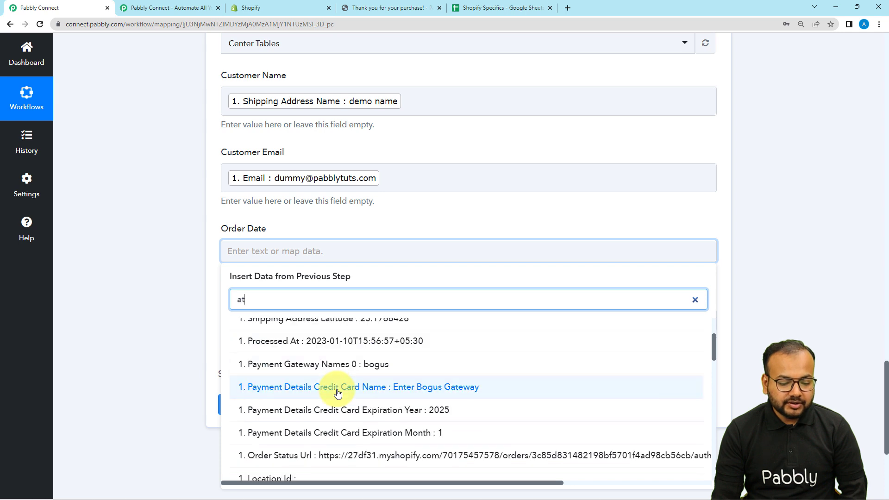
scroll(337, 393, "down", 1)
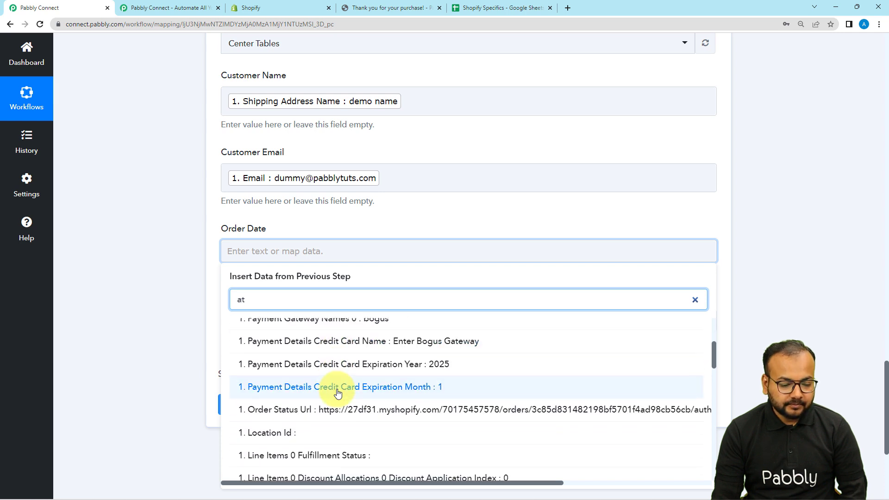
scroll(338, 393, "up", 1)
left_click(337, 341)
left_click(180, 276)
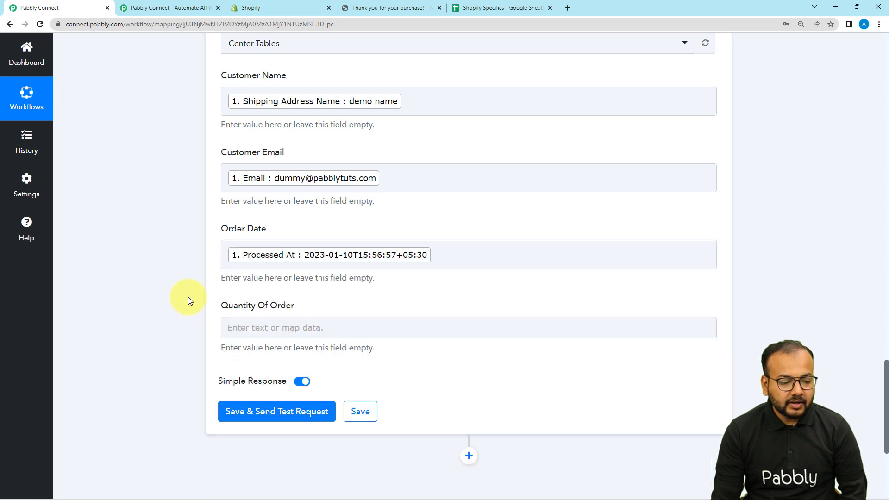
- Map the Quantity Of Order field to Line Items 0 Quantity from the Shopify New Order data
scroll(209, 284, "down", 1)
left_click(274, 280)
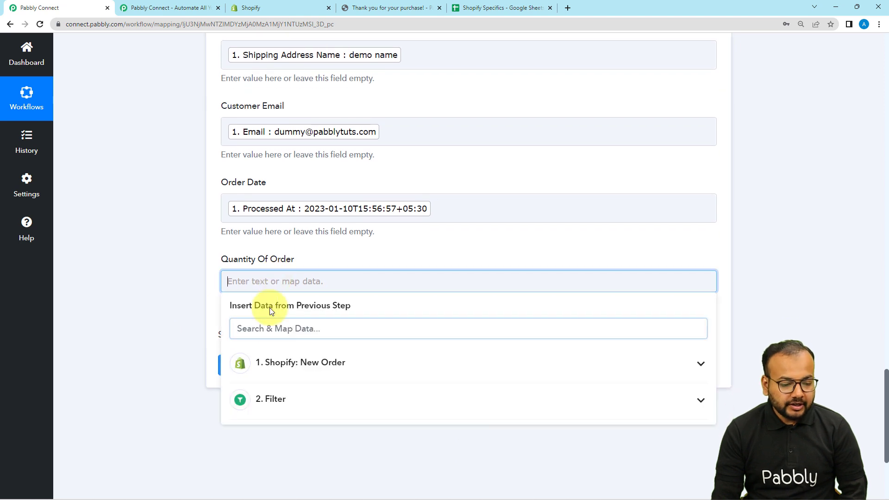
left_click(278, 372)
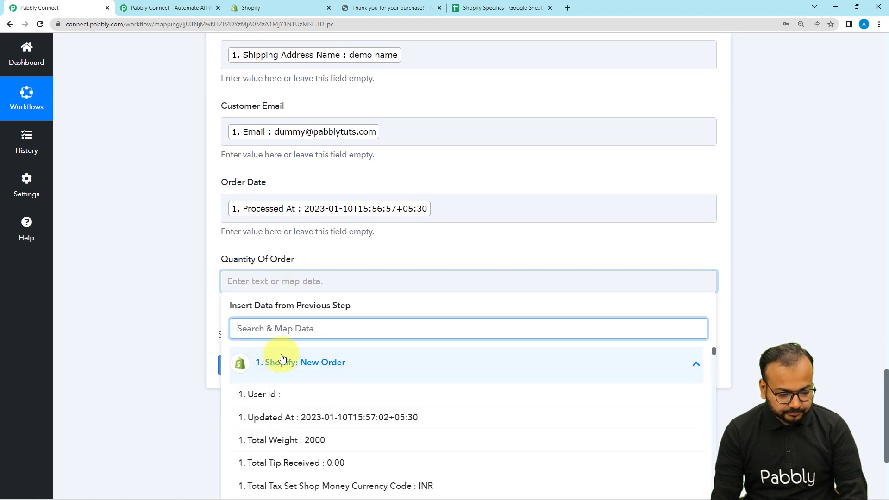
type("qua")
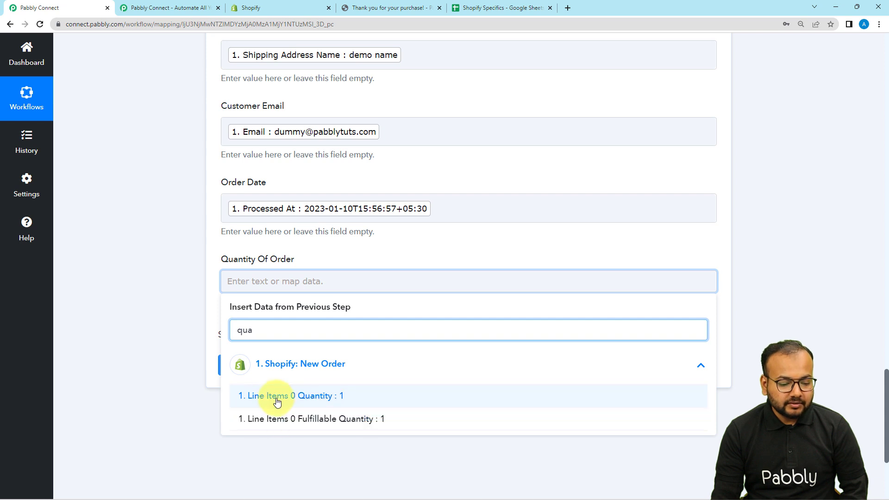
left_click(248, 397)
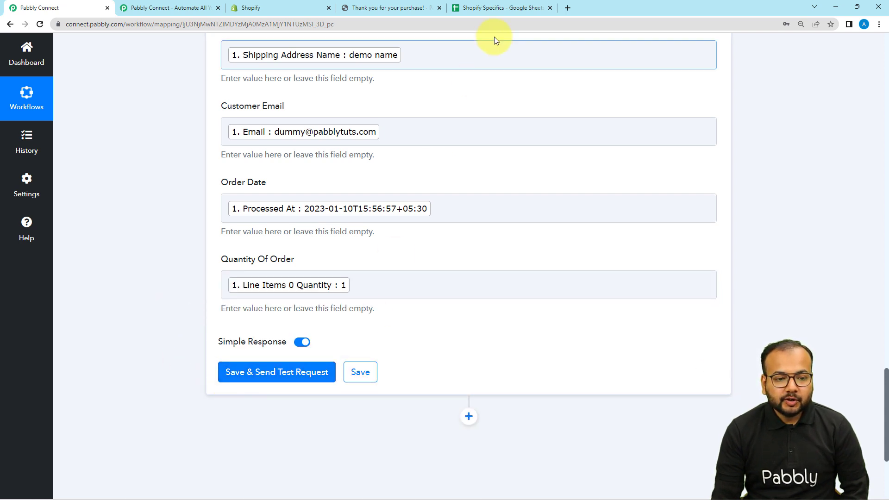
- Save the Google Sheets Add New Row action and send a test request with the mapped order fields
left_click(495, 9)
left_click(74, 5)
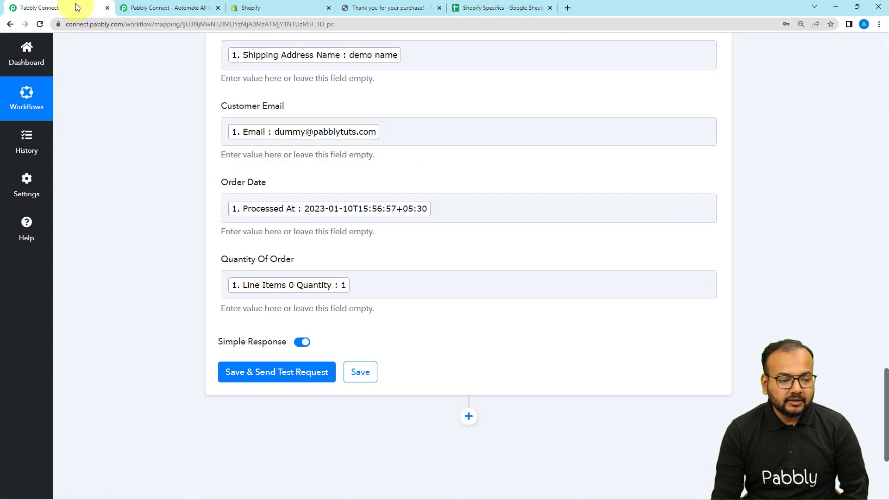
scroll(78, 246, "down", 2)
left_click(264, 278)
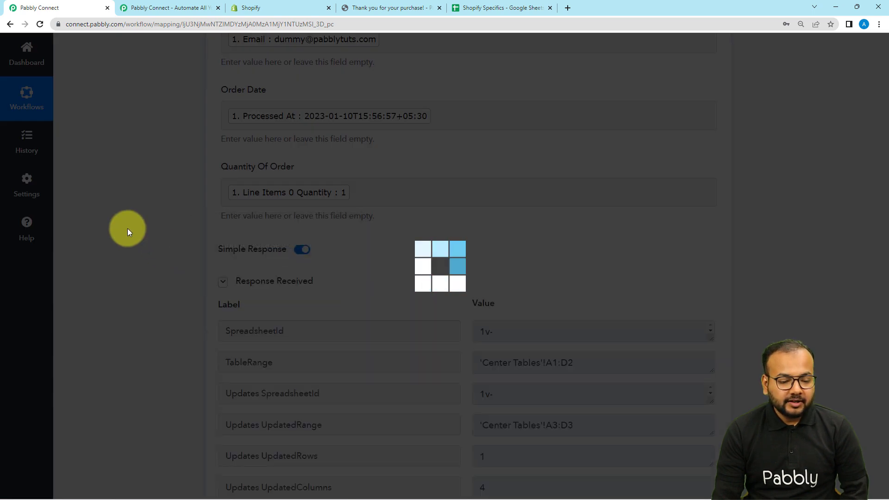
scroll(129, 232, "down", 2)
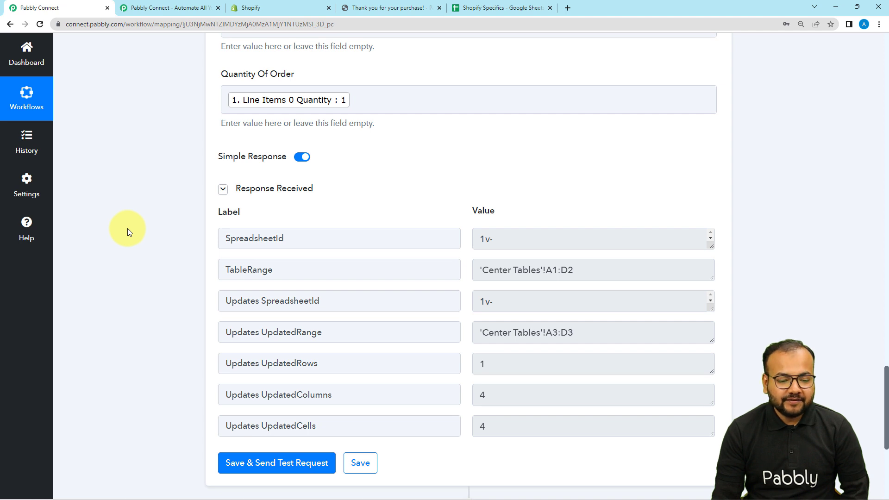
- Check the Shopify Specifics sheet for the test order row and compare it with the mapped fields of the Add New Row action
left_click(479, 9)
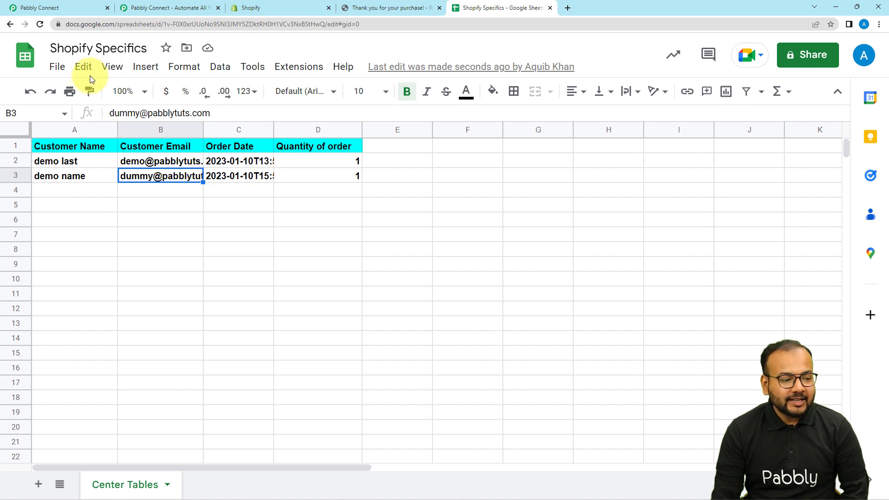
left_click(76, 9)
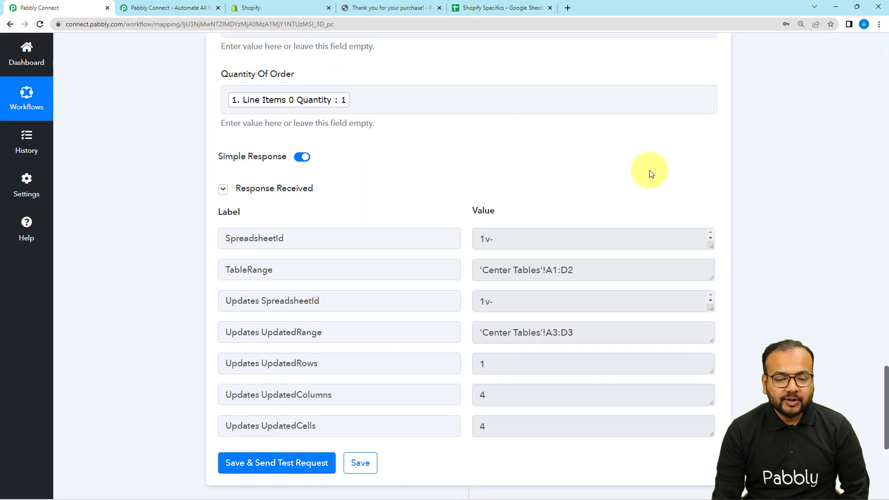
scroll(329, 209, "up", 3)
scroll(368, 234, "up", 3)
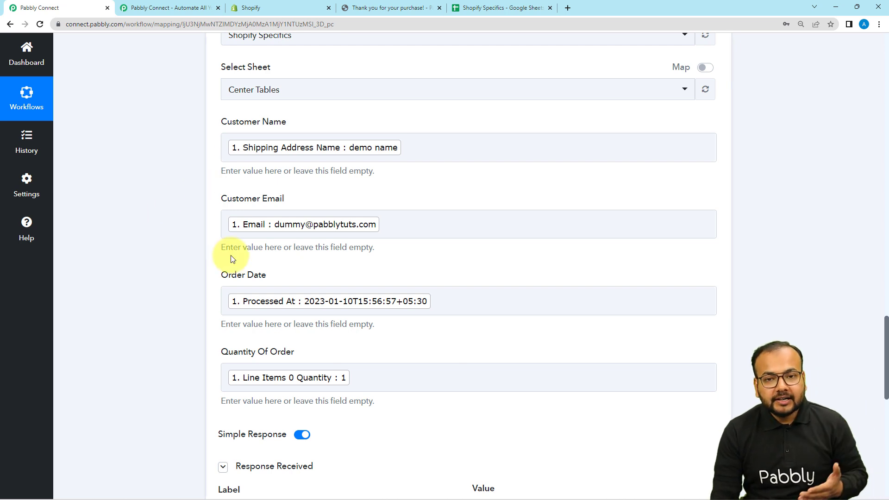
left_click(461, 4)
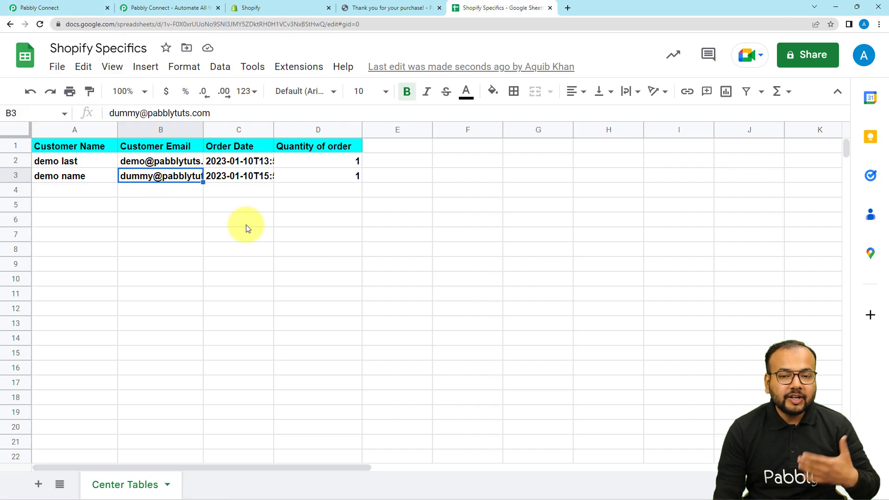
- Return to the Pabbly Connect workflow and collapse the Google Sheets and Filter by Pabbly action steps
left_click(71, 8)
scroll(620, 135, "up", 7)
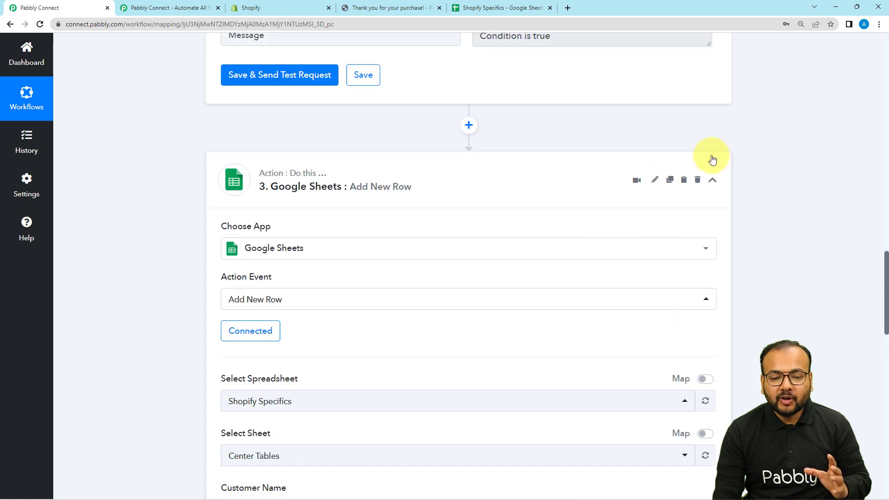
left_click(713, 184)
scroll(755, 218, "up", 3)
scroll(755, 219, "up", 3)
left_click(716, 150)
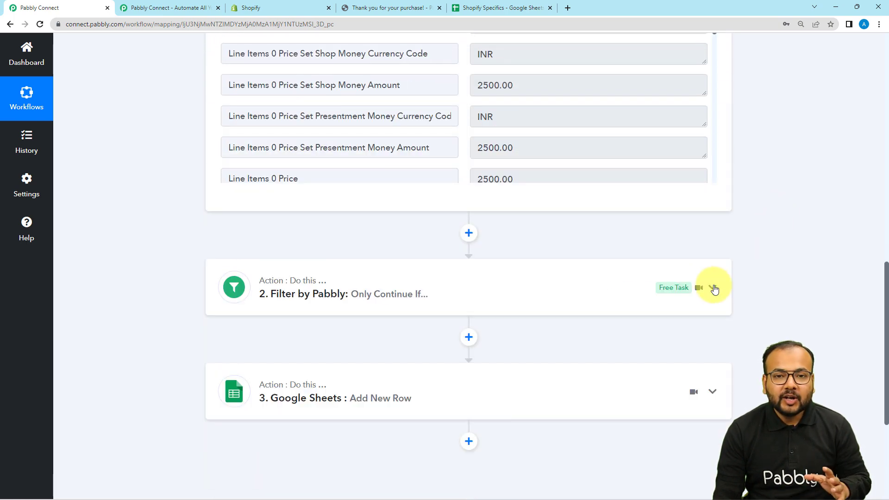
- Review the Shopify New Order trigger and expand the Filter by Pabbly step to examine its product ID condition
scroll(733, 283, "up", 14)
scroll(763, 262, "up", 5)
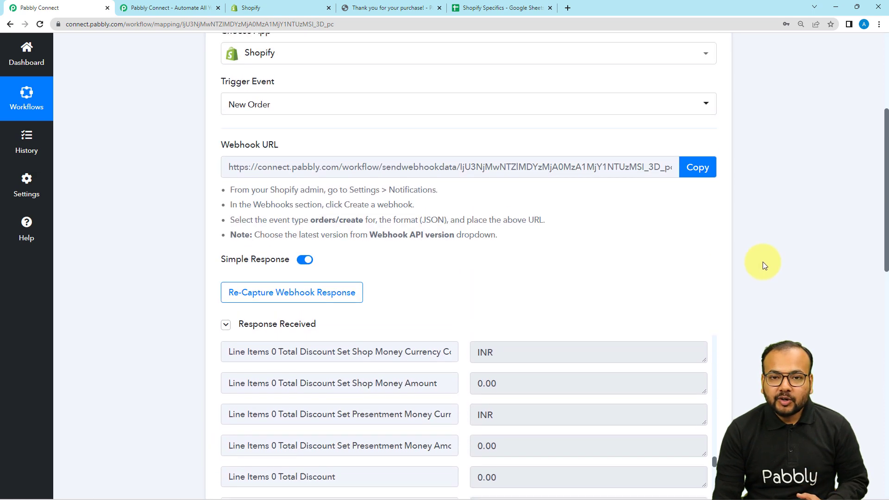
scroll(762, 262, "up", 5)
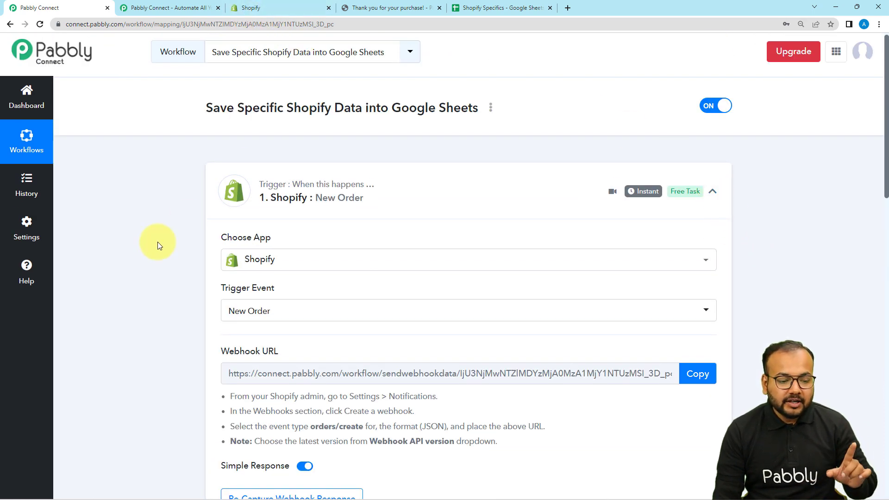
scroll(158, 241, "down", 5)
scroll(157, 242, "down", 10)
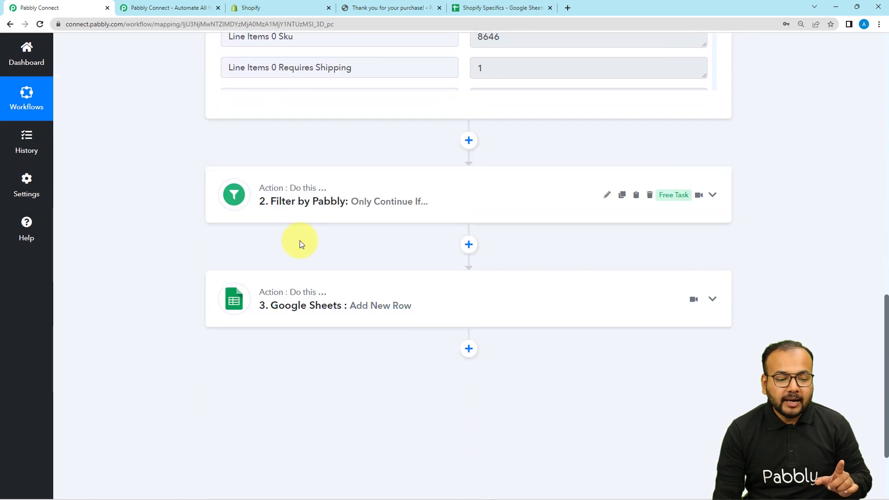
left_click(319, 215)
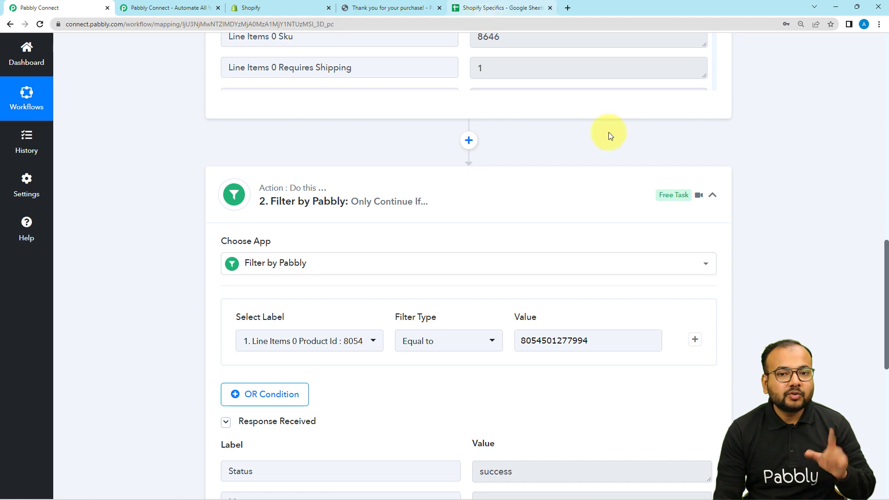
- Collapse the Shopify New Order trigger and the Filter by Pabbly step
scroll(616, 247, "up", 10)
scroll(617, 247, "up", 5)
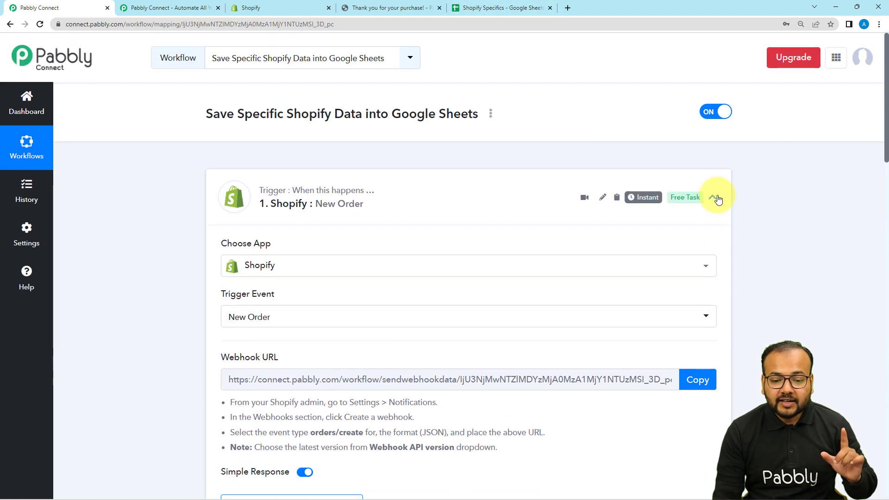
left_click(713, 198)
left_click(424, 300)
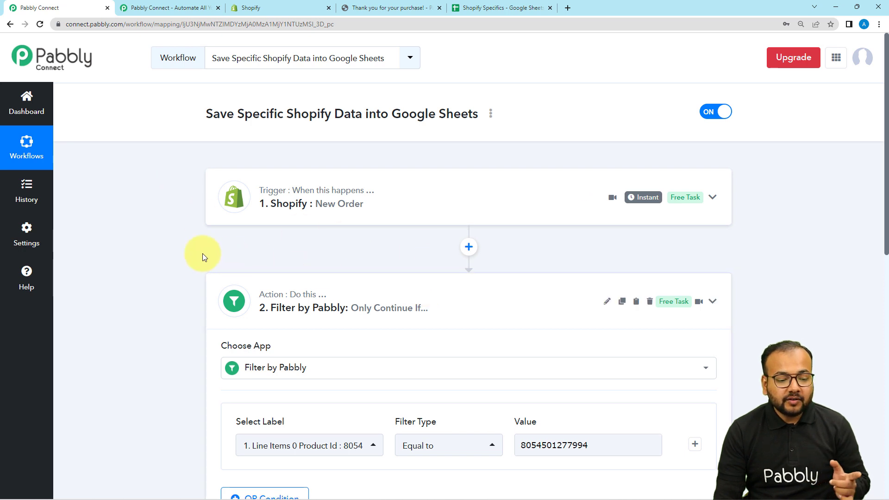